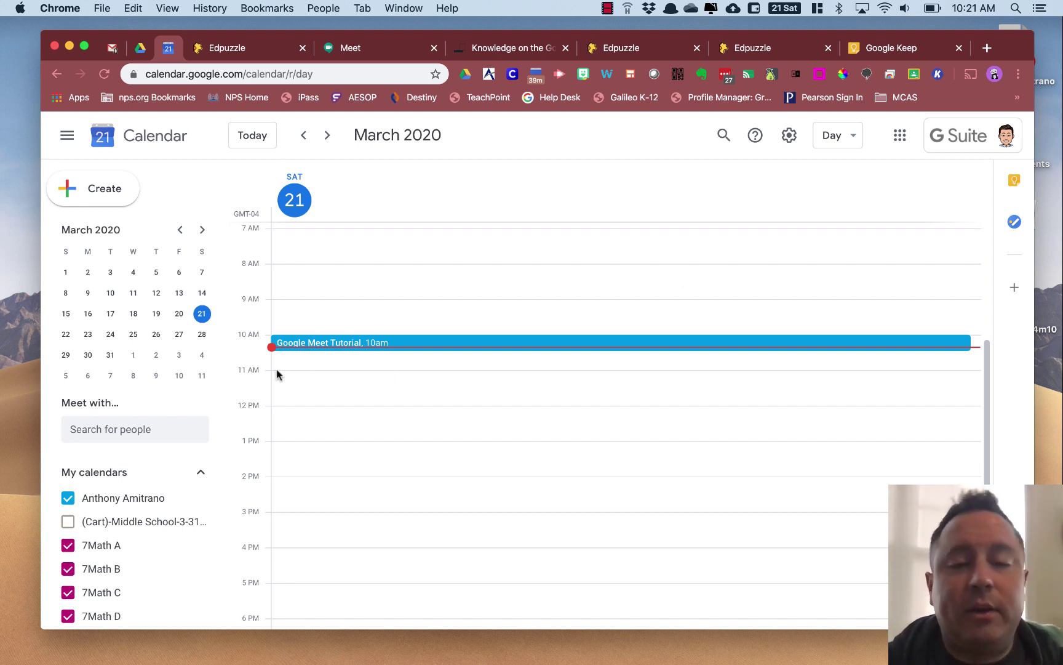
# - Draft an 11–11:50am March 21 event titled 'Google Meet - Block A'
pyautogui.moveTo(277, 374); pyautogui.dragTo(278, 397)
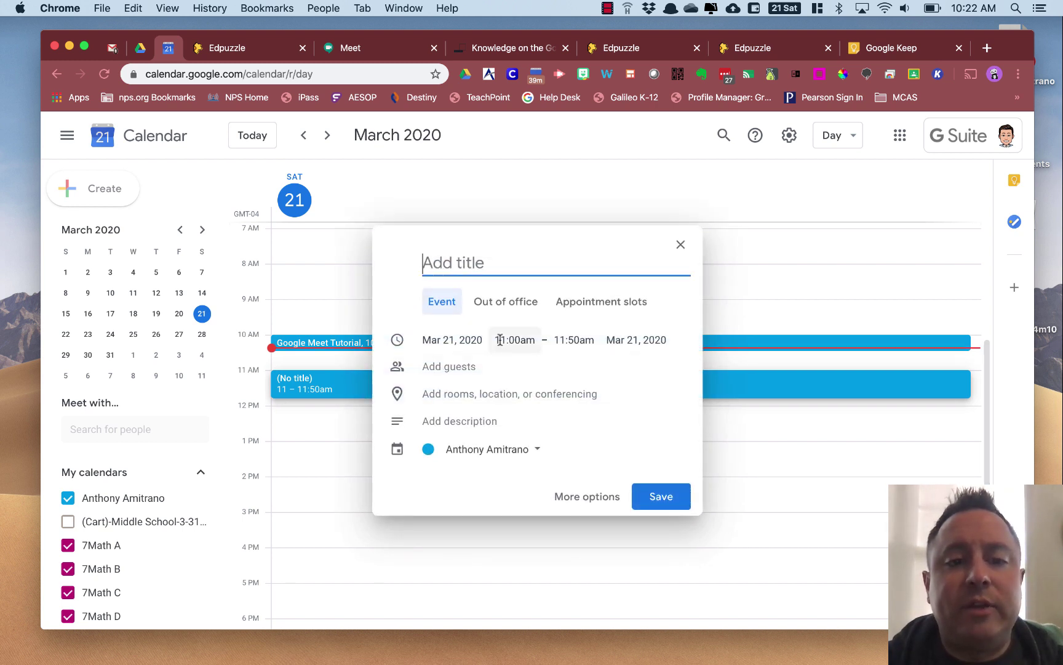
pyautogui.write('Goog')
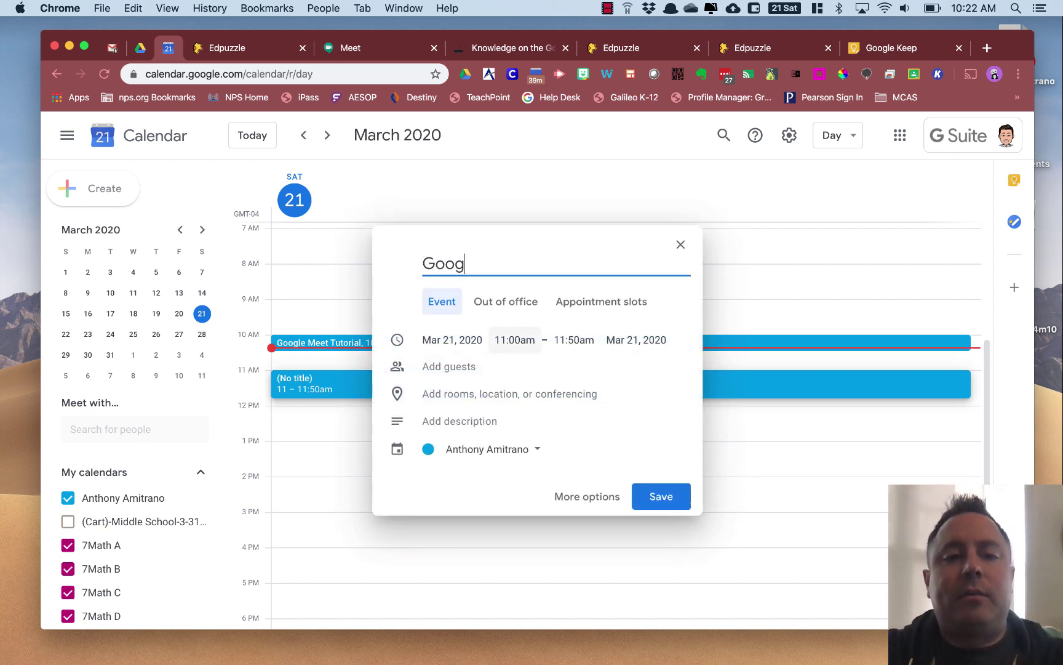
pyautogui.write('le Meet - Blok')
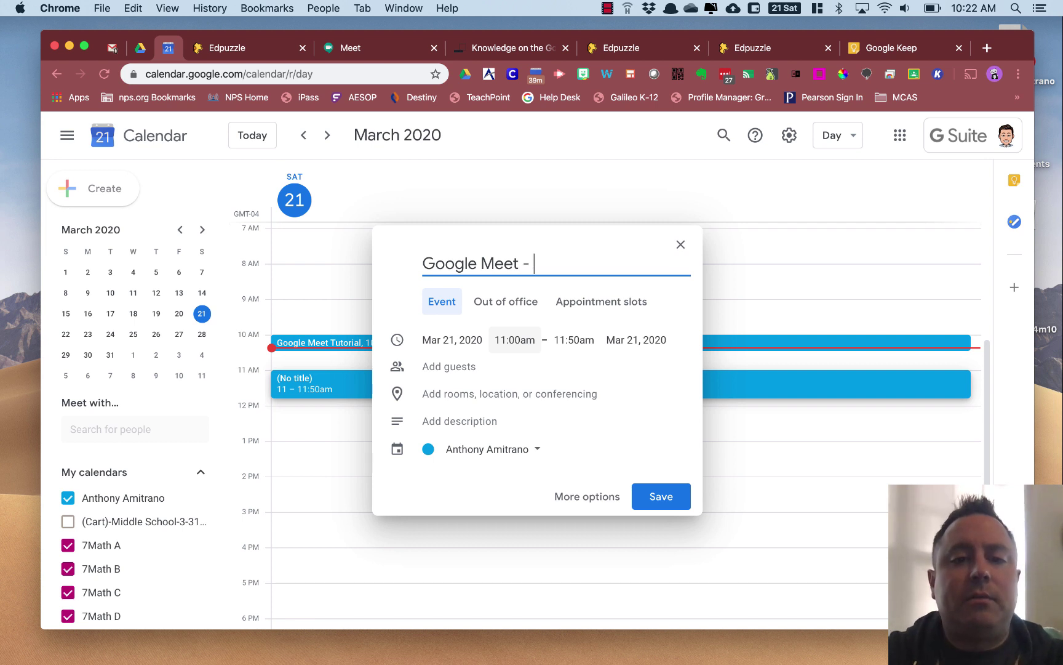
pyautogui.press('BackSpace')
pyautogui.press('BackSpace')
pyautogui.write('ck A')
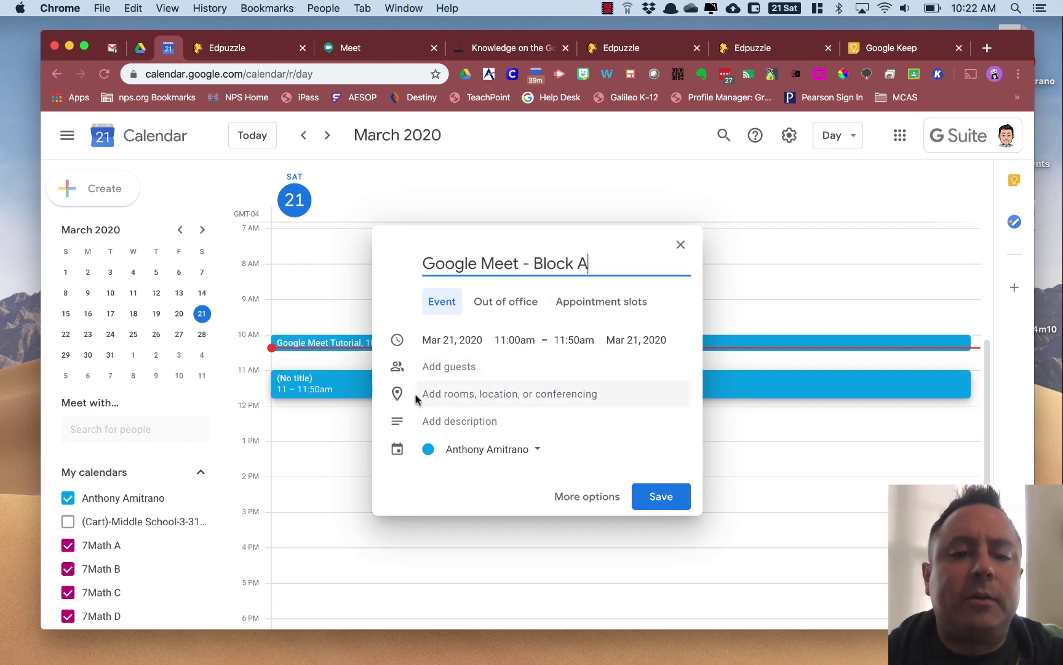
# - Attach a Hangouts Meet conference to the draft event and expand its meeting ID and dial-in numbers
pyautogui.click(484, 401)
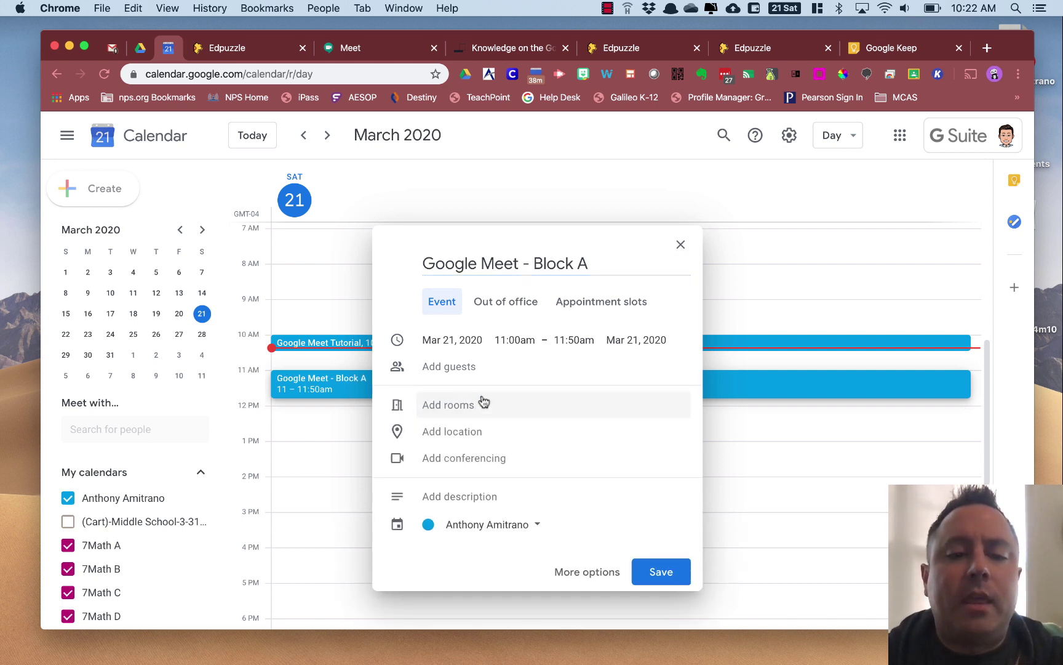
pyautogui.click(440, 462)
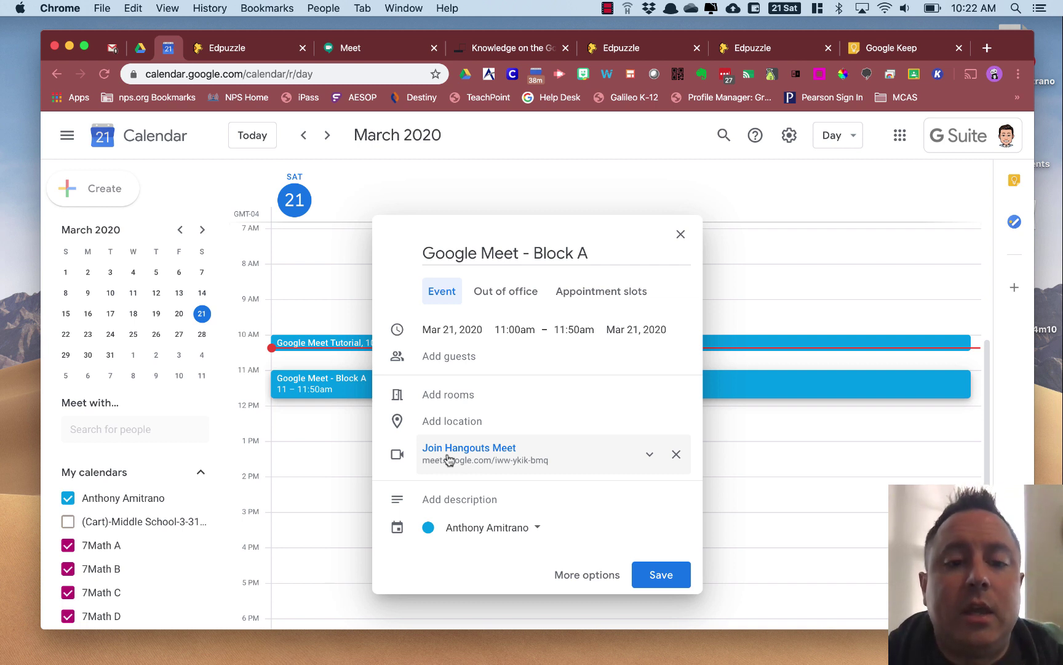
pyautogui.click(653, 456)
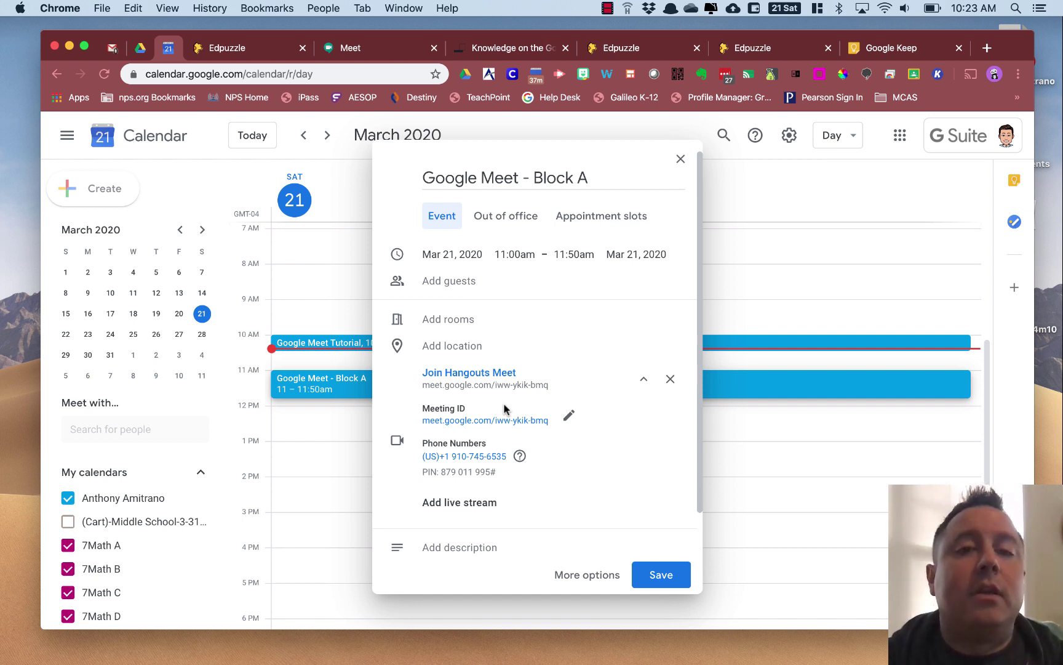
# - Add a live stream to the Block A conference and save the event
pyautogui.click(481, 511)
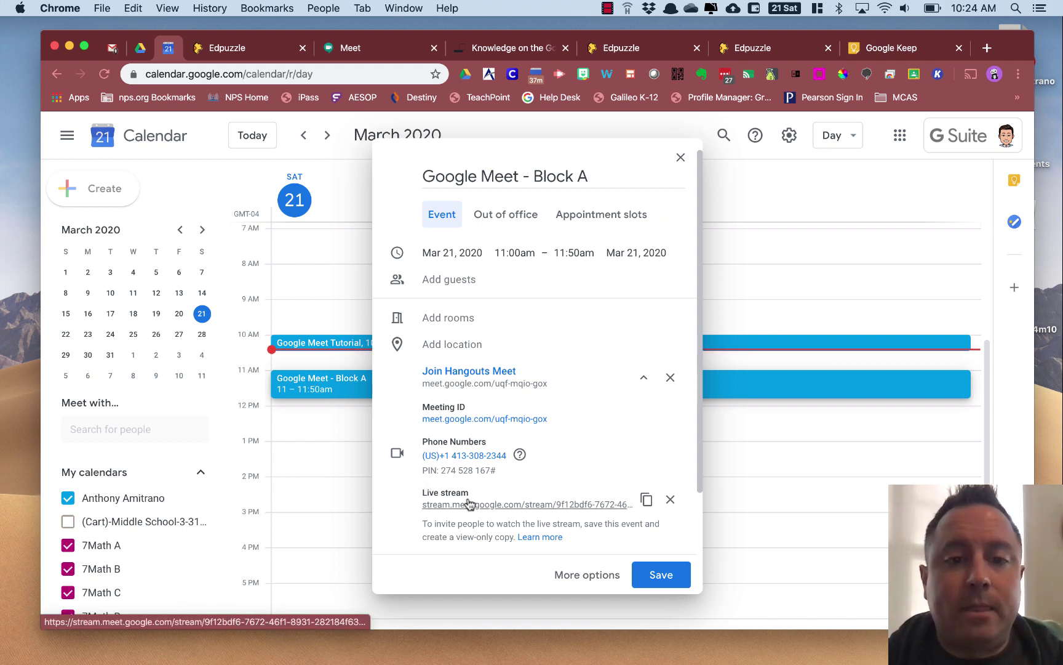
pyautogui.click(663, 575)
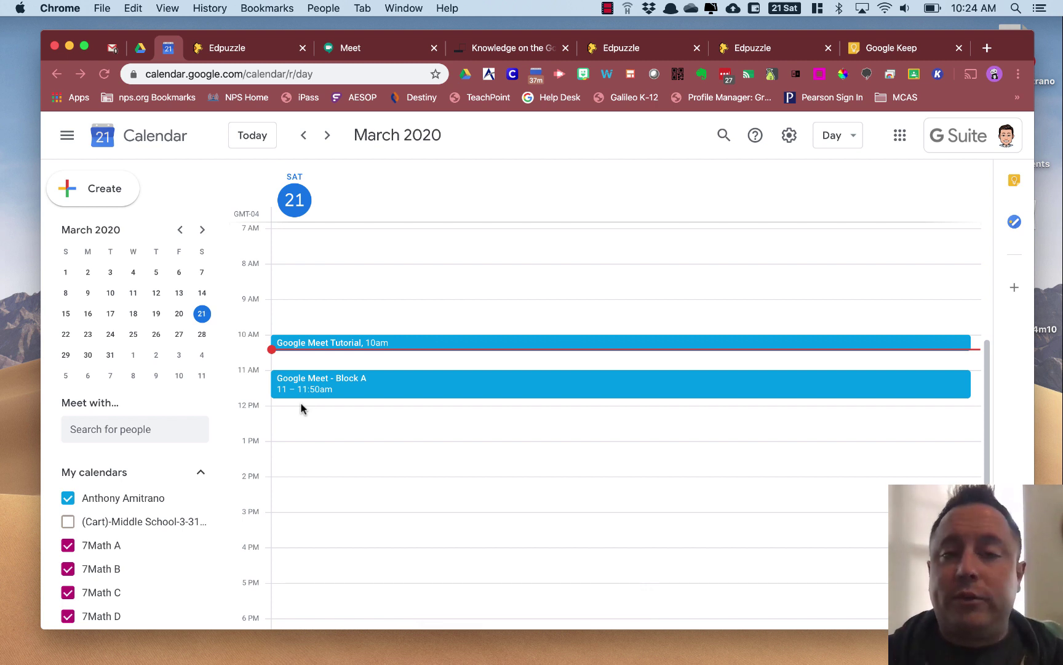
# - Open the Block A event, preview its Meet join screen, then close the Meet tab
pyautogui.click(314, 383)
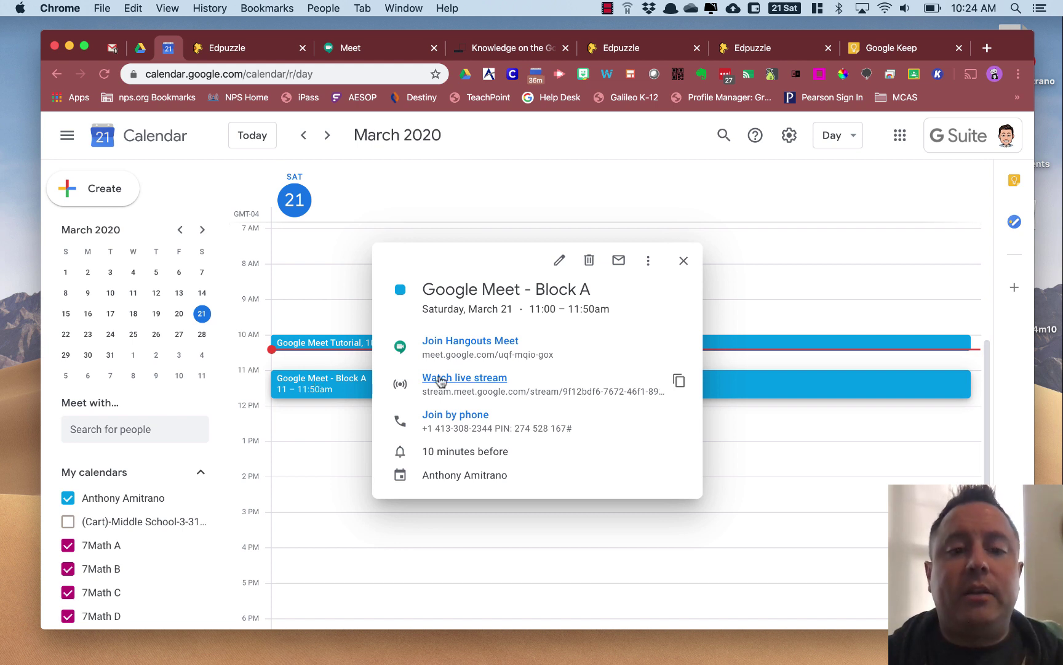
pyautogui.click(475, 344)
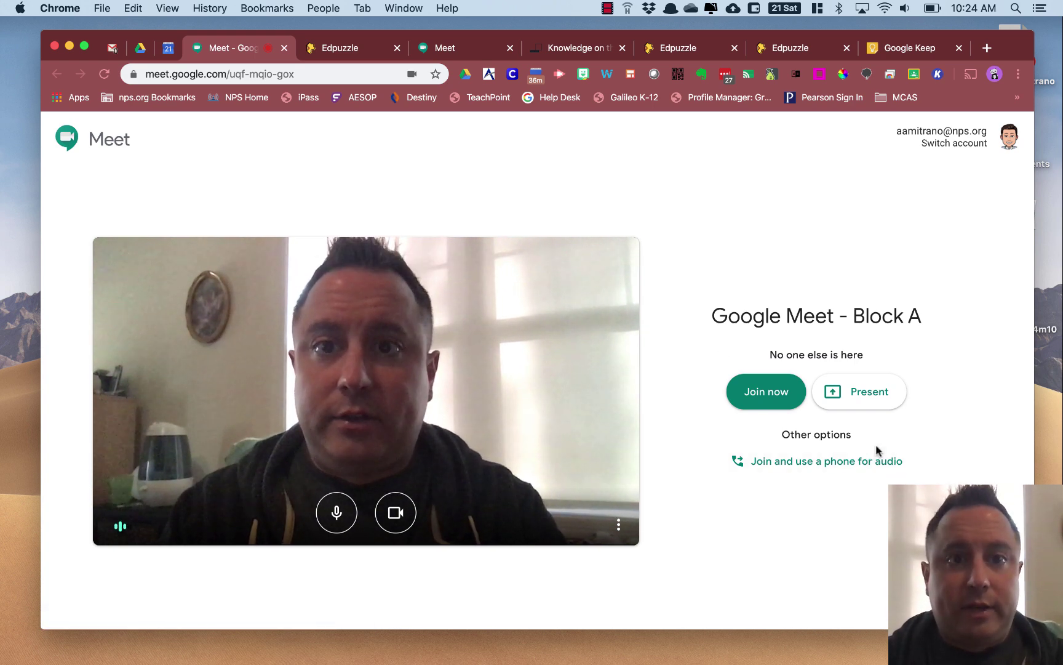
pyautogui.click(285, 48)
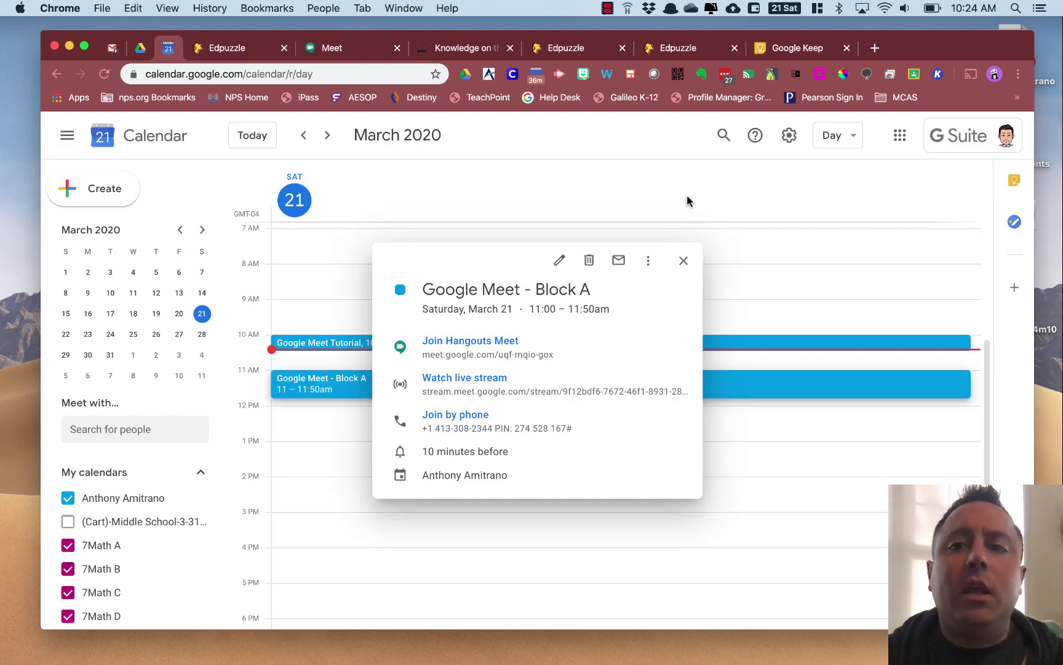
# - Dismiss the event popup and go to the Meet home page through the Google apps menu
pyautogui.click(794, 190)
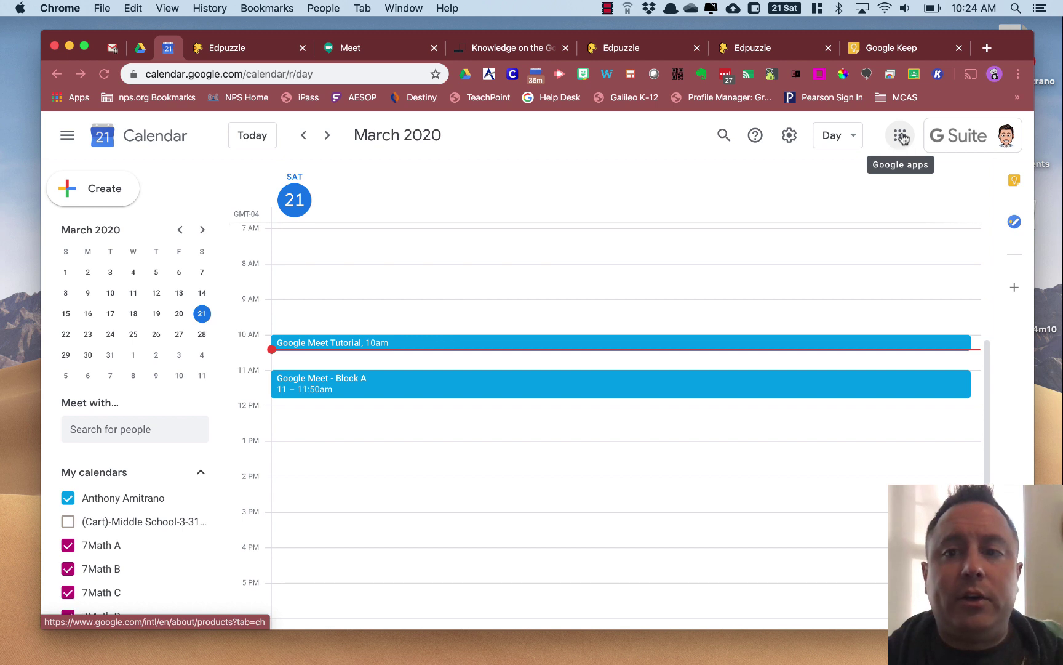
pyautogui.click(902, 137)
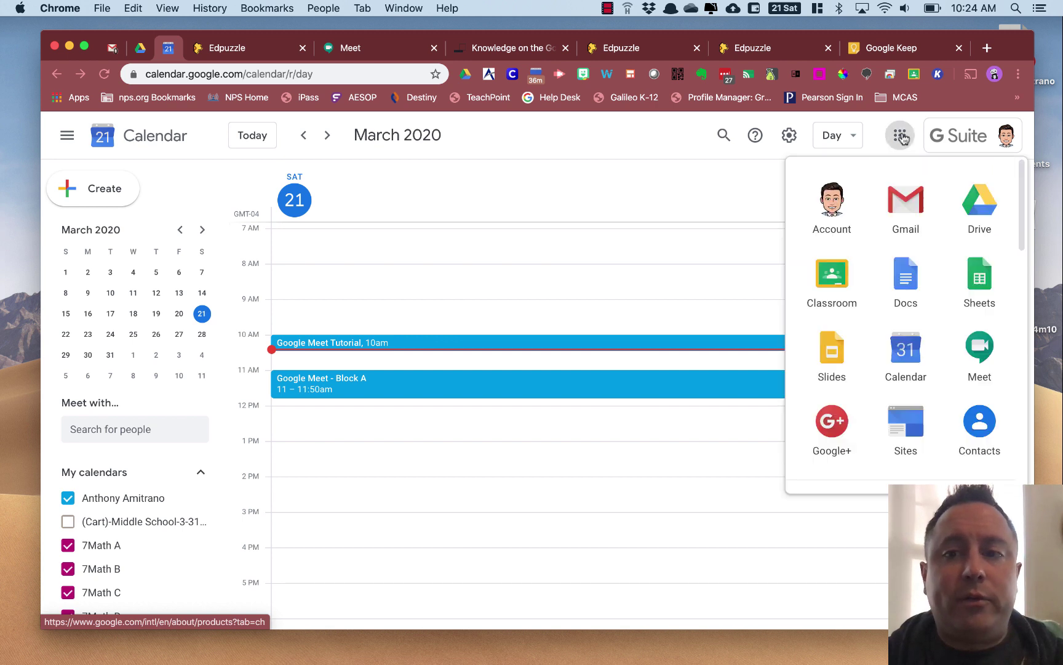
pyautogui.click(985, 367)
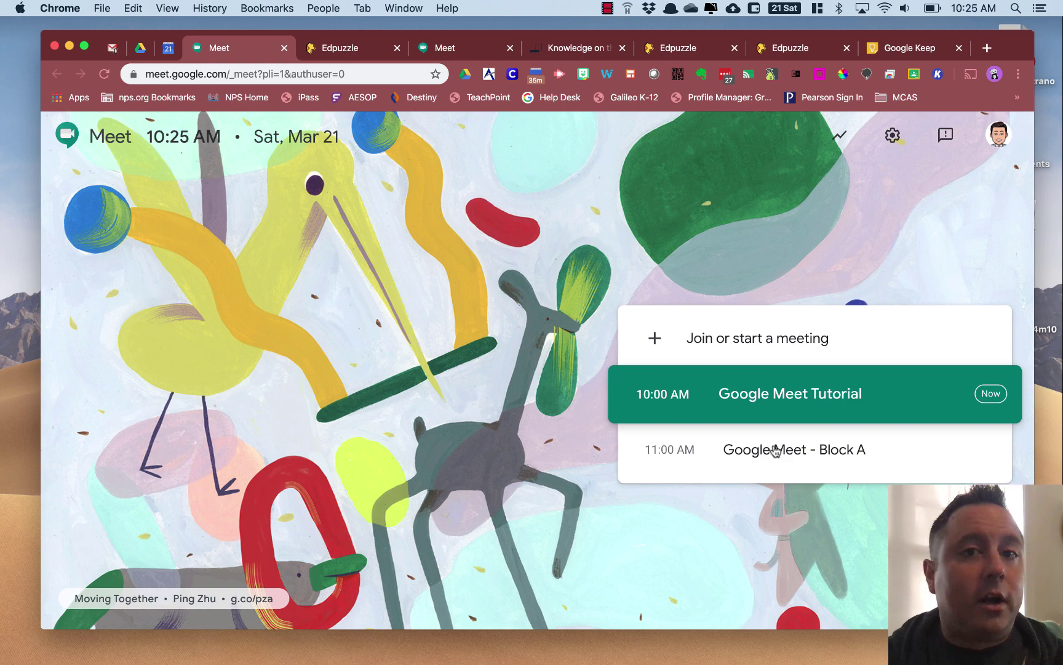
pyautogui.click(702, 337)
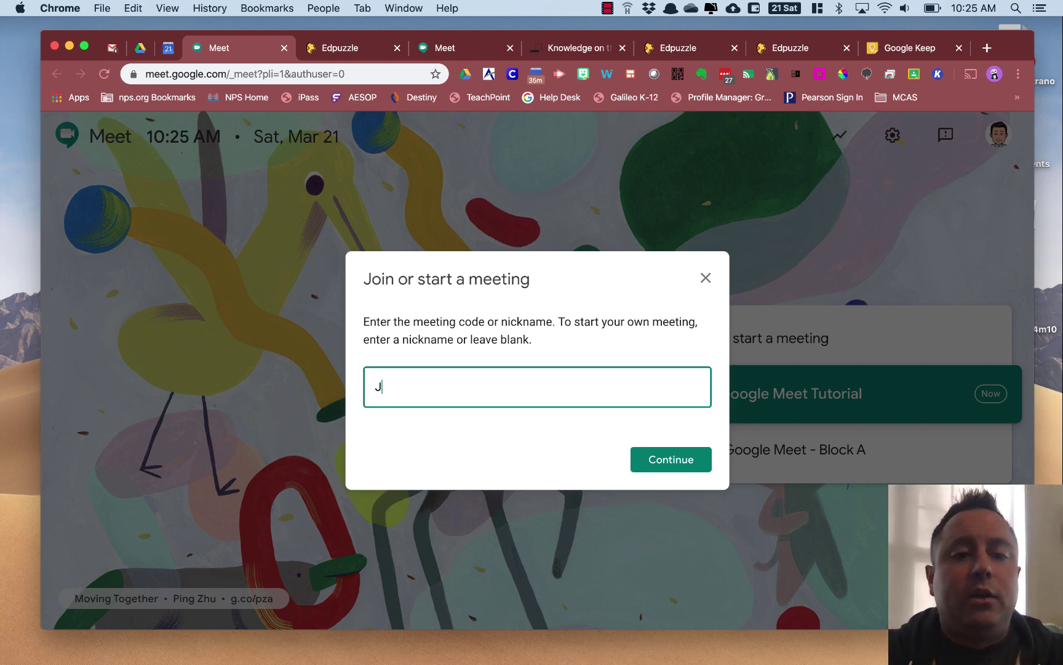
pyautogui.write('Jack/Mr.')
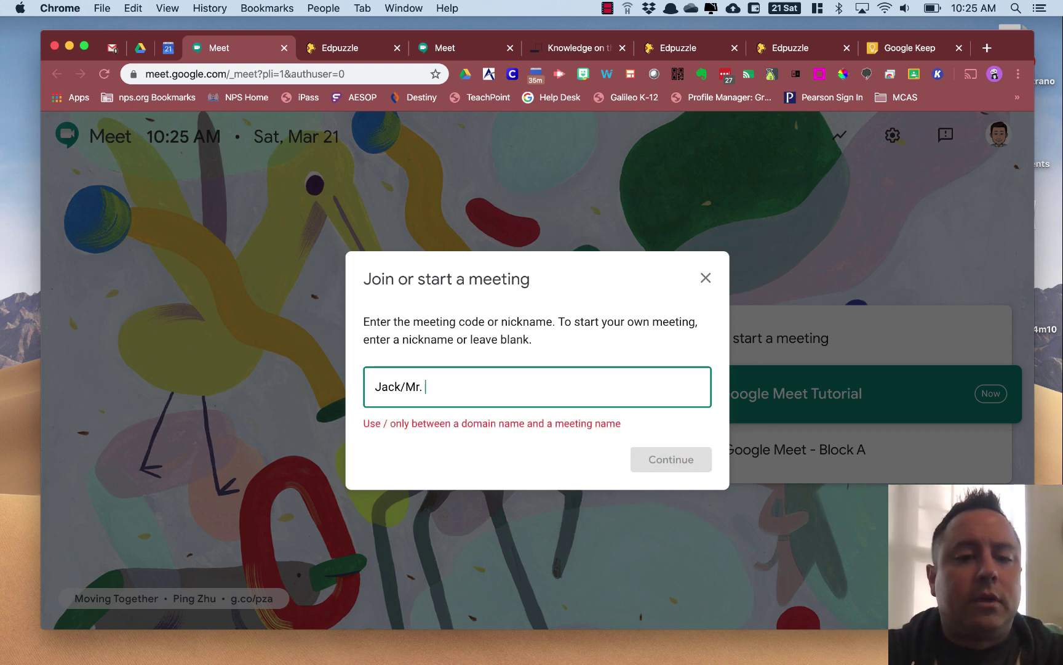
pyautogui.press('BackSpace')
pyautogui.press('BackSpace')
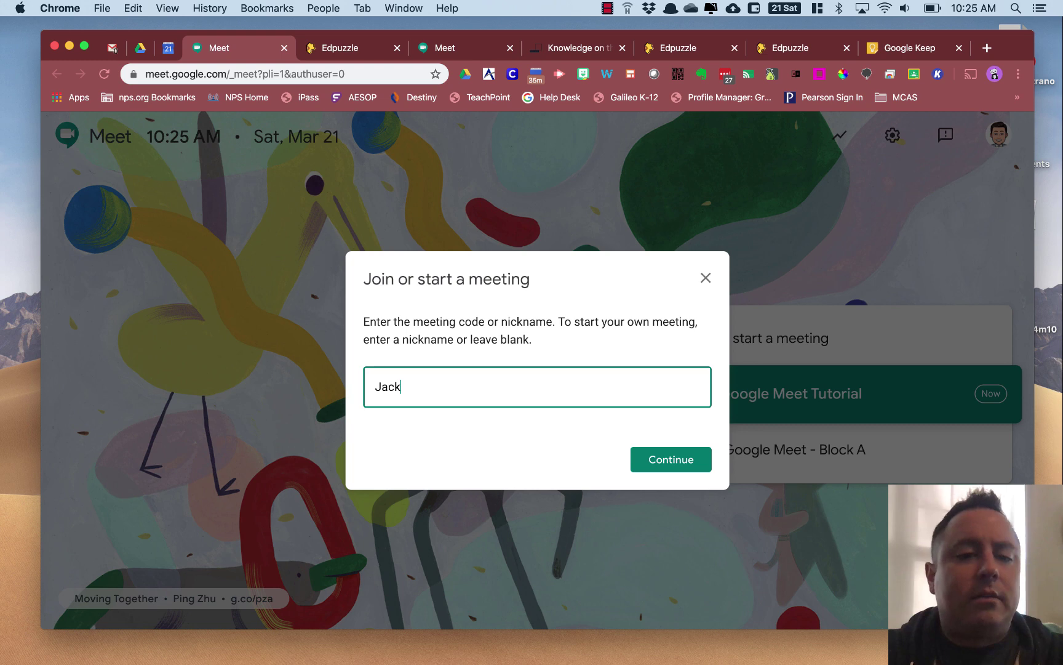
pyautogui.click(680, 460)
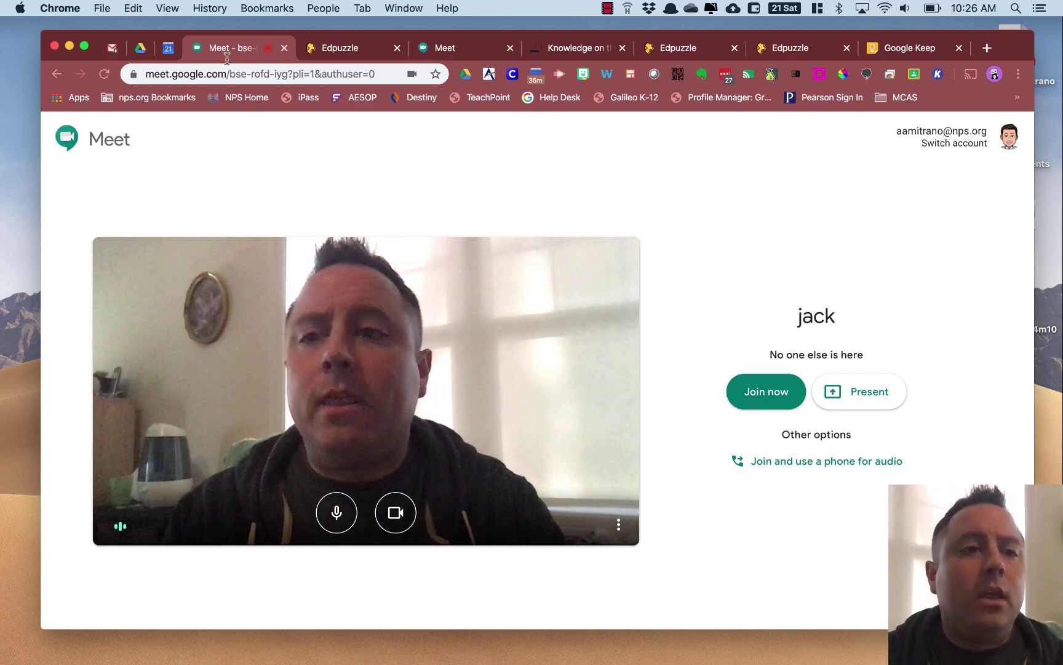
pyautogui.click(56, 74)
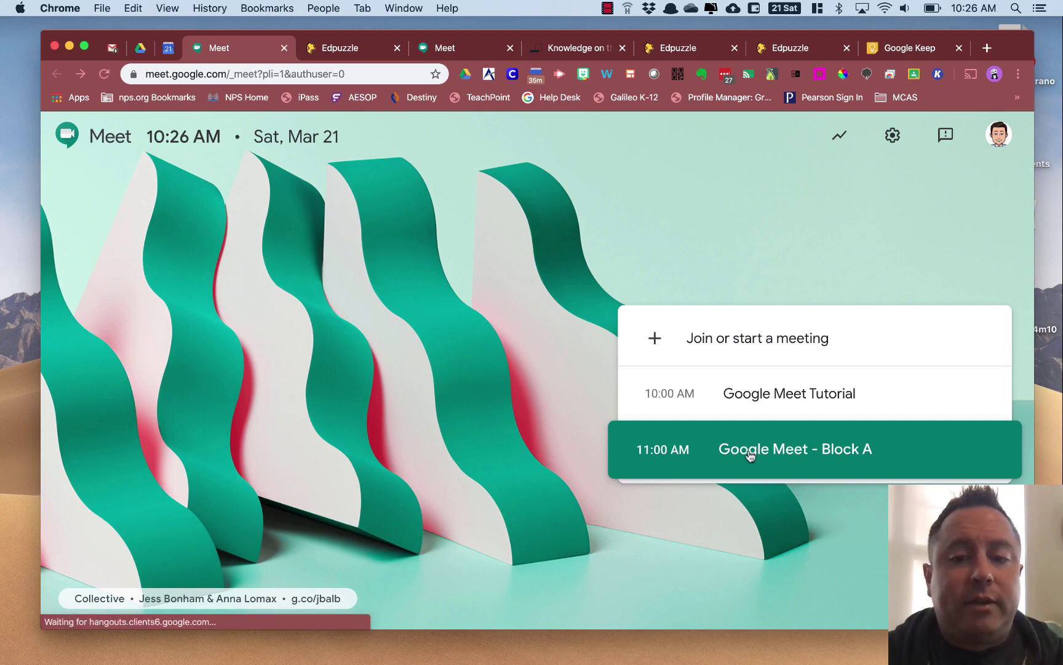
# - Open the Google Meet - Block A entry from the Meet home list and enter the call
pyautogui.click(750, 455)
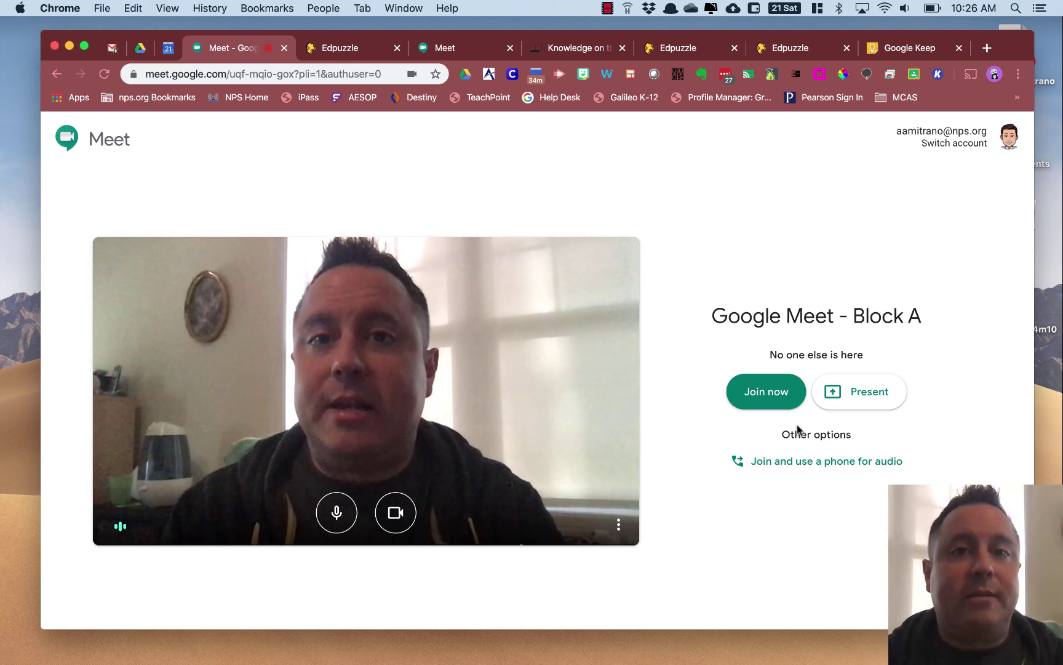
pyautogui.click(607, 7)
pyautogui.click(628, 24)
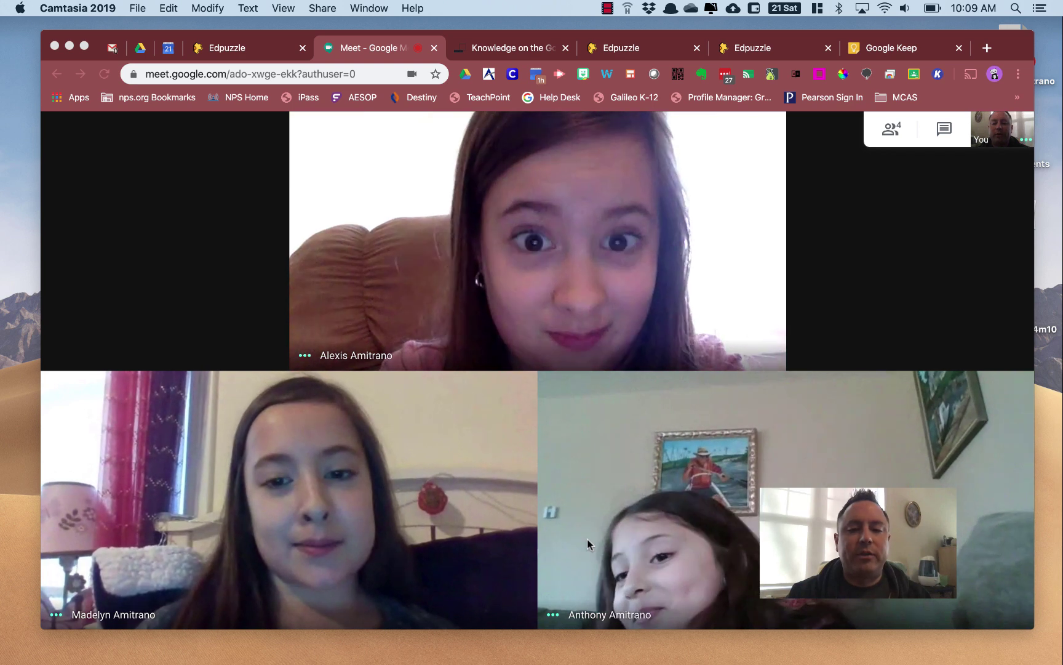
pyautogui.click(604, 474)
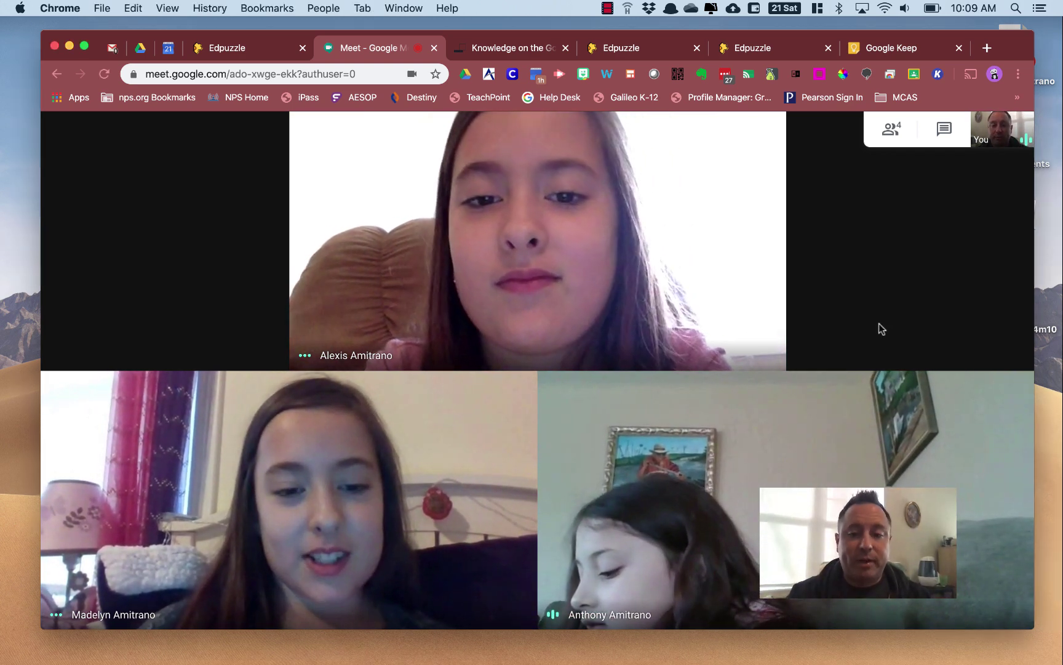
pyautogui.moveTo(715, 553)
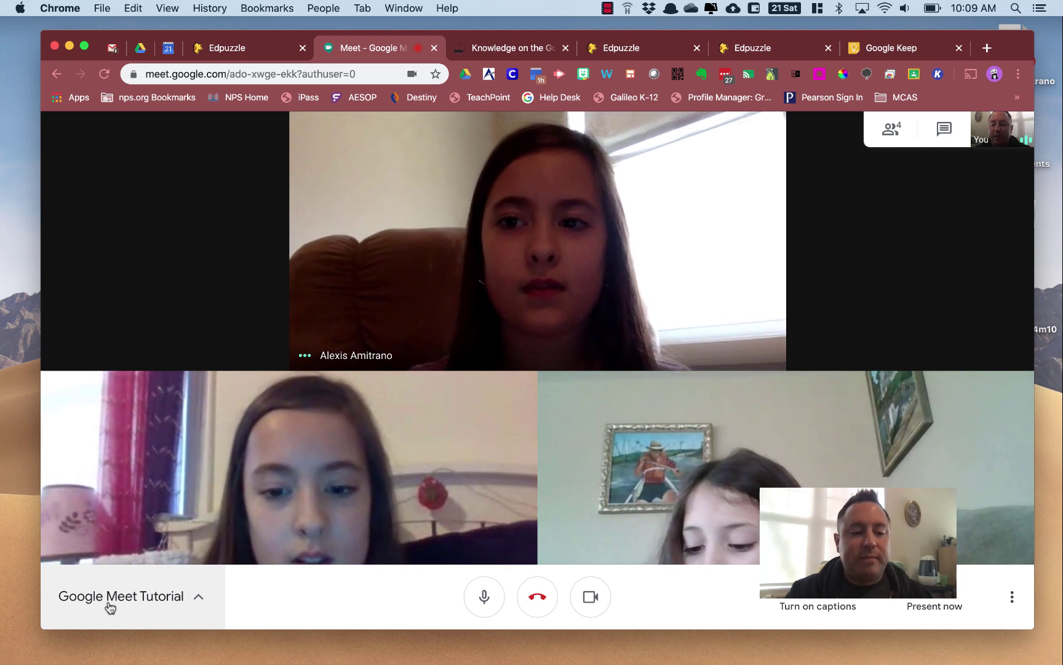
# - Open the Google Meet Tutorial Details panel and copy the joining info
pyautogui.click(198, 600)
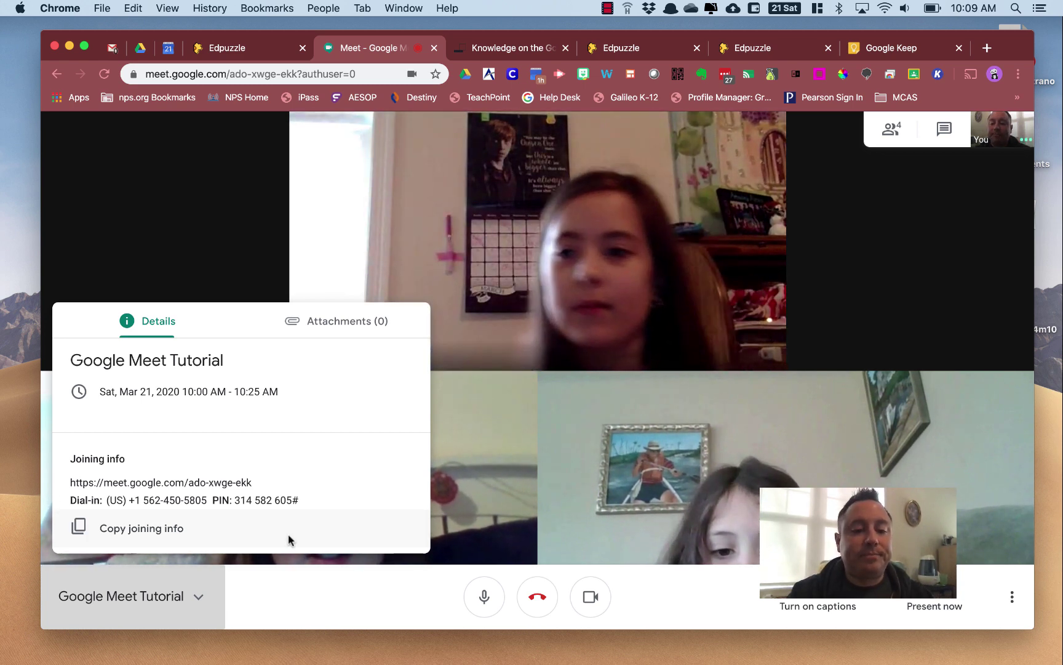
pyautogui.click(288, 539)
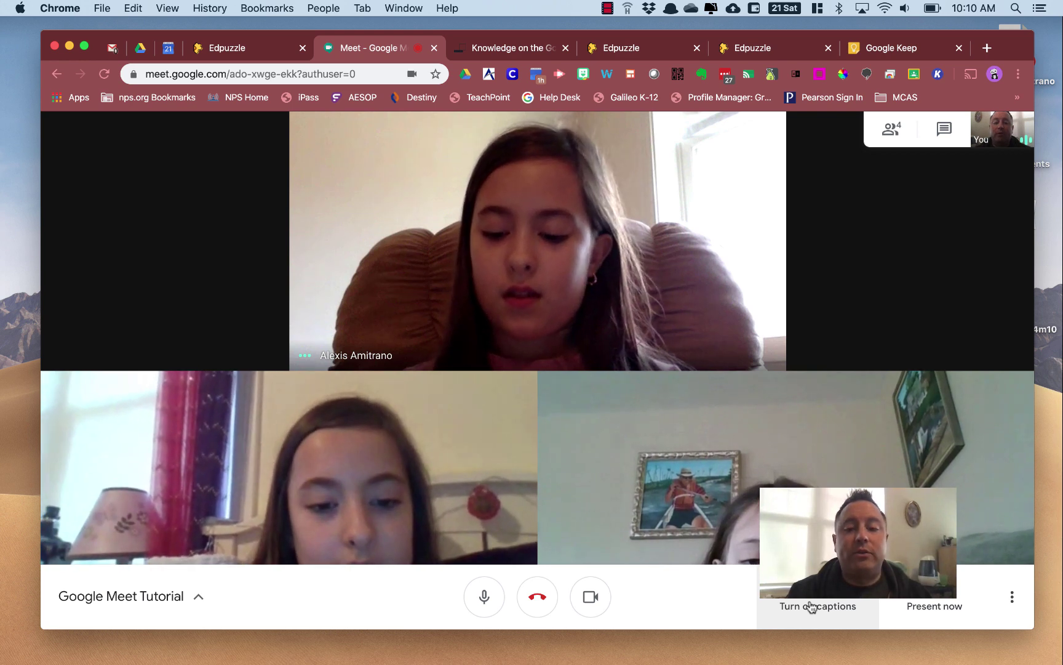
pyautogui.click(813, 606)
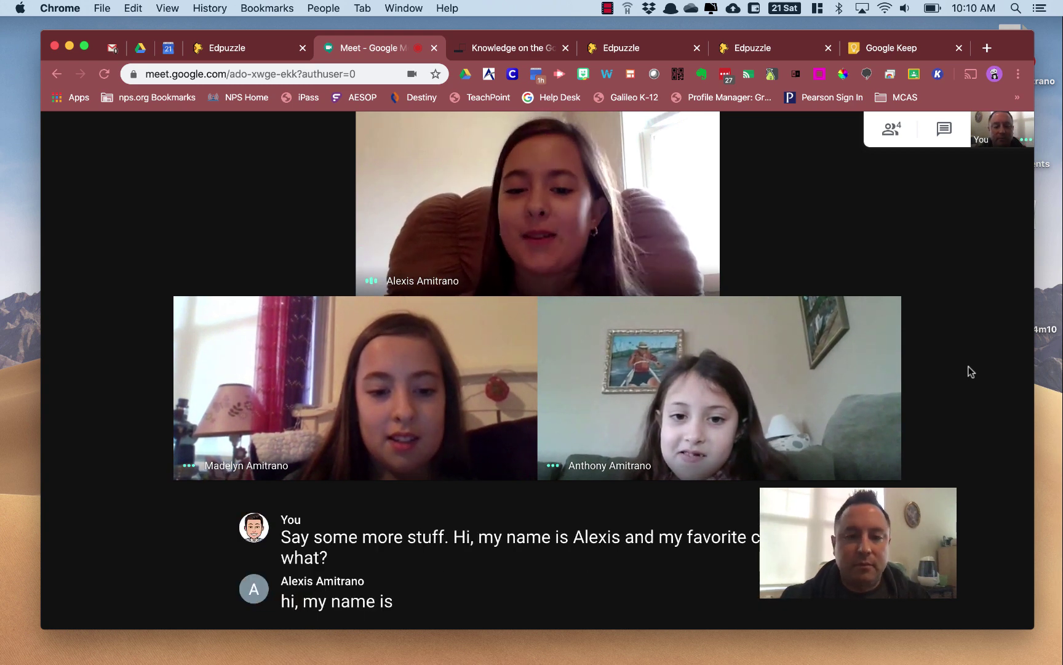
pyautogui.press('XF86AudioRaiseVolume')
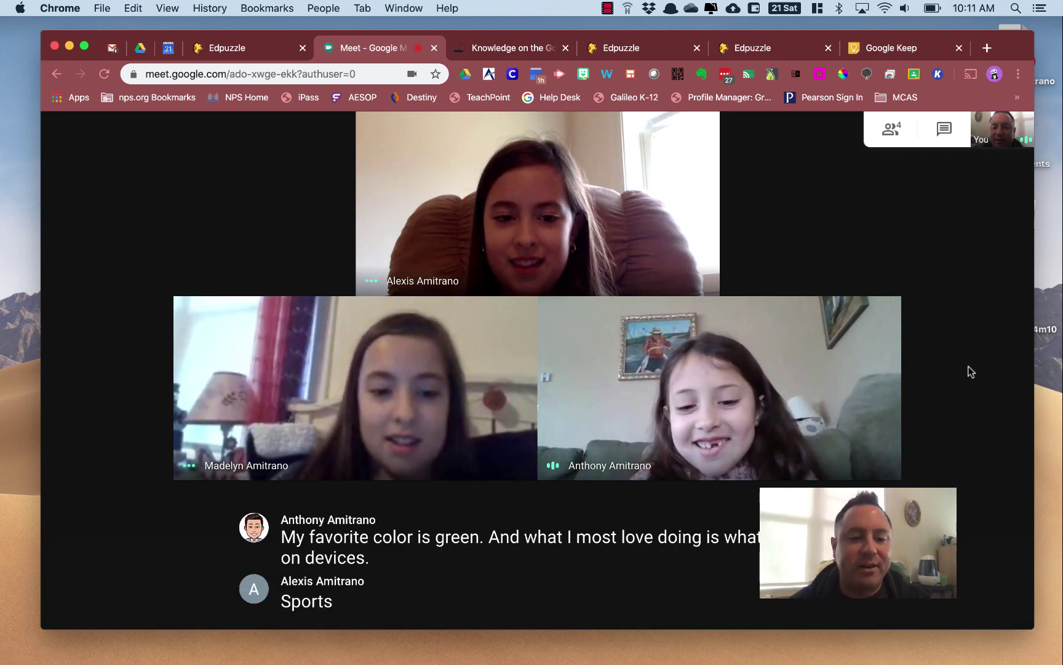
pyautogui.moveTo(573, 529)
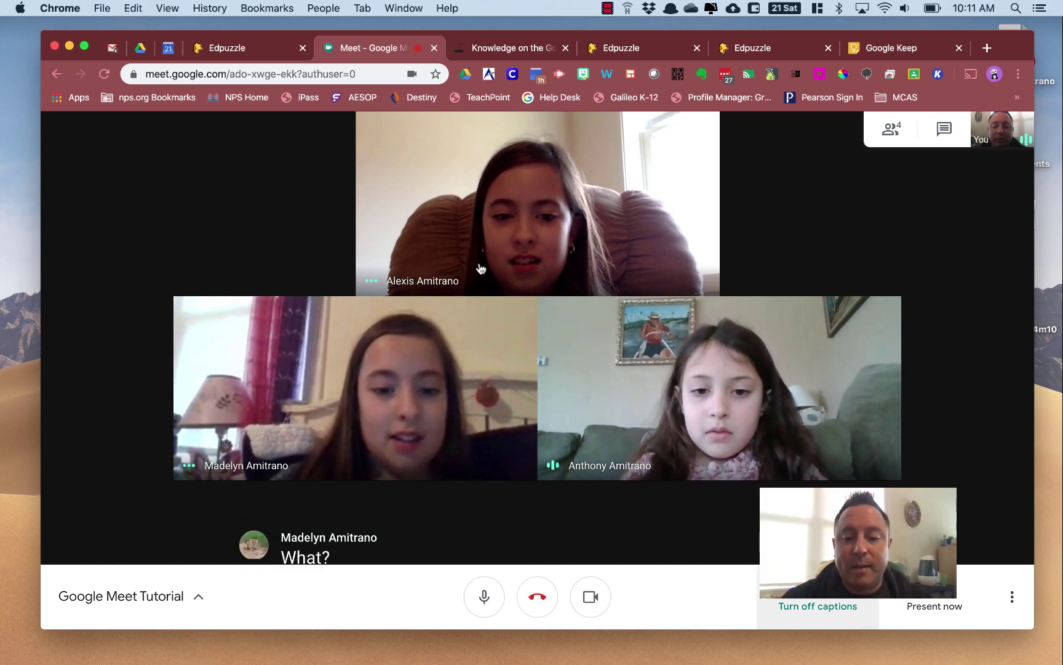
pyautogui.click(822, 603)
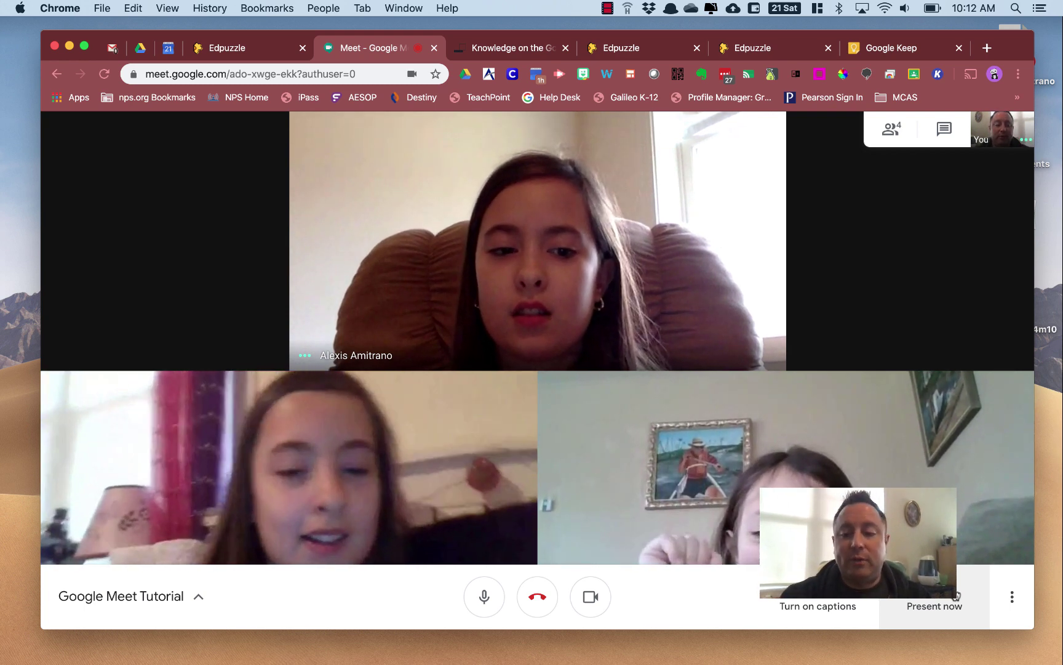
# - Present your entire screen to the call, bring the presentation tile into the main view, and switch to Google Drive
pyautogui.click(956, 595)
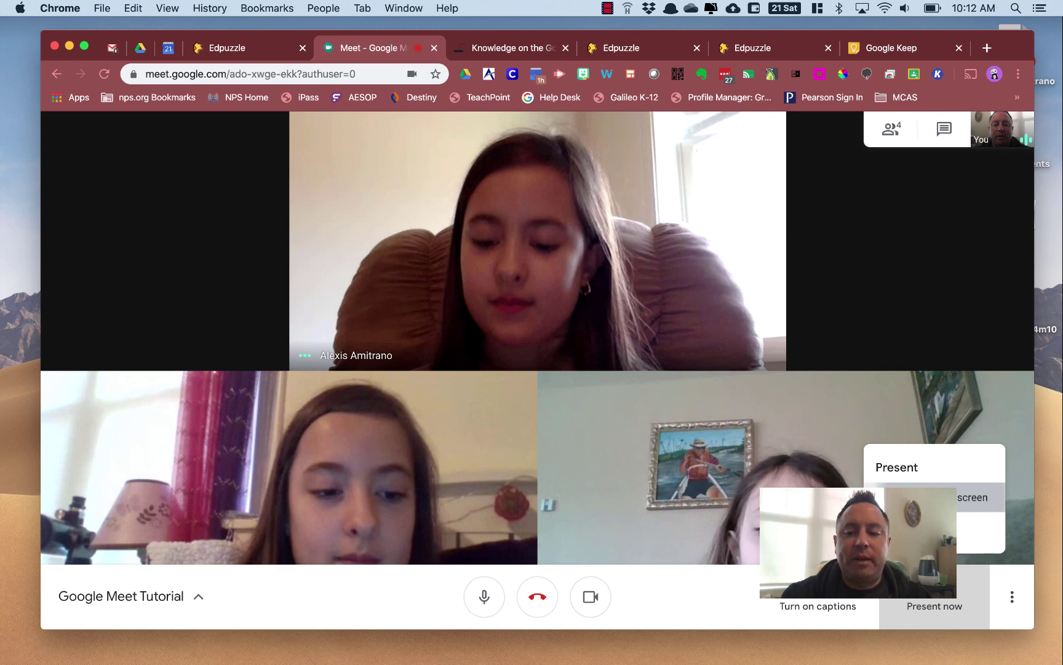
pyautogui.click(923, 497)
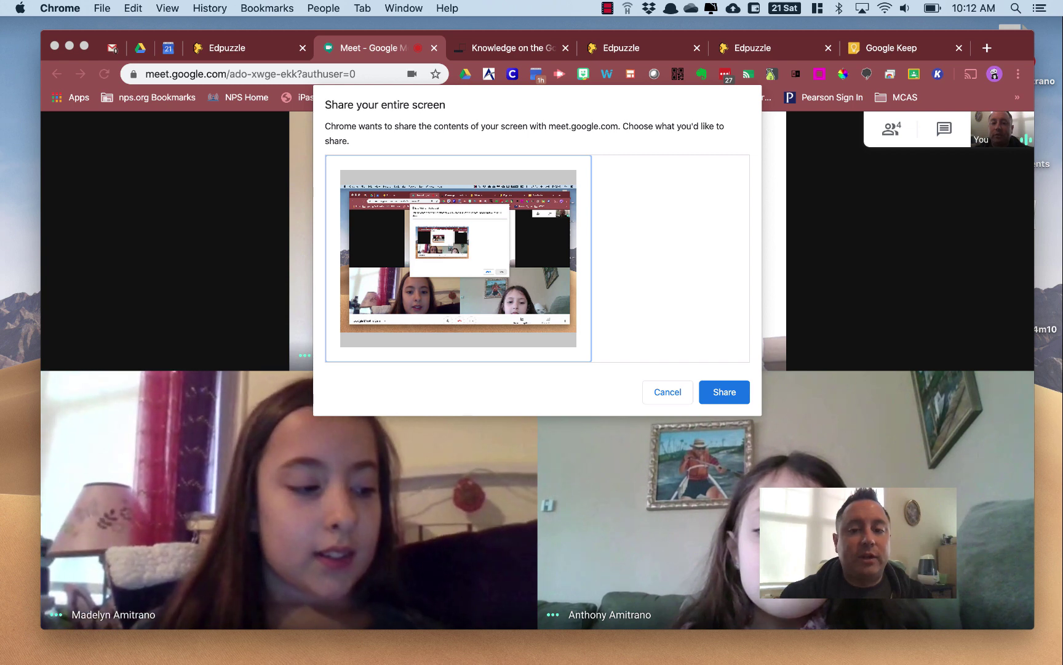
pyautogui.click(723, 390)
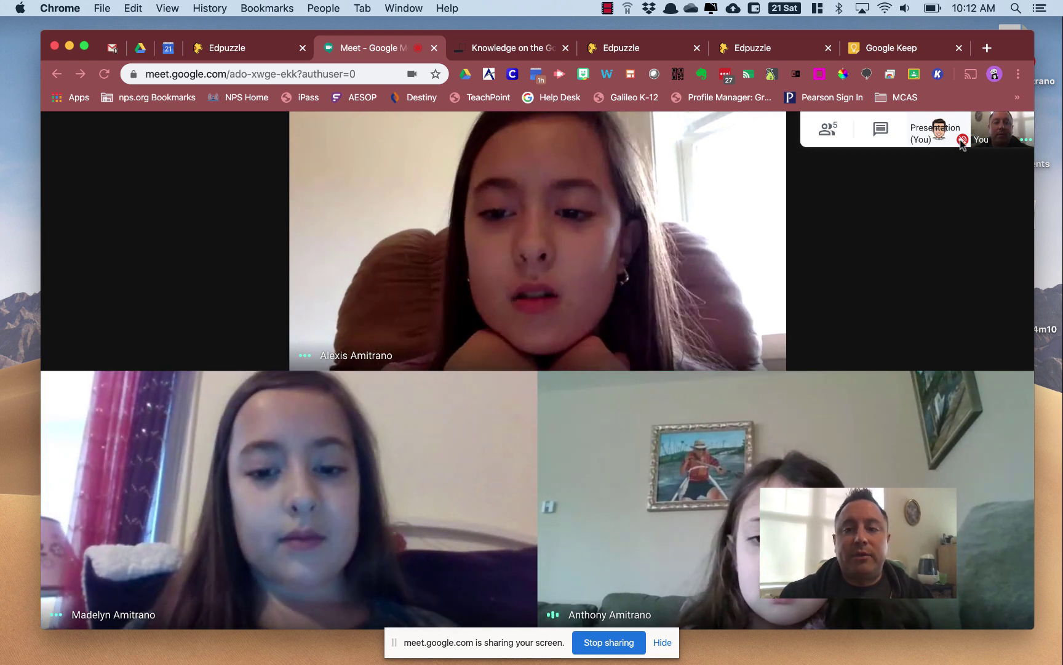
pyautogui.click(962, 141)
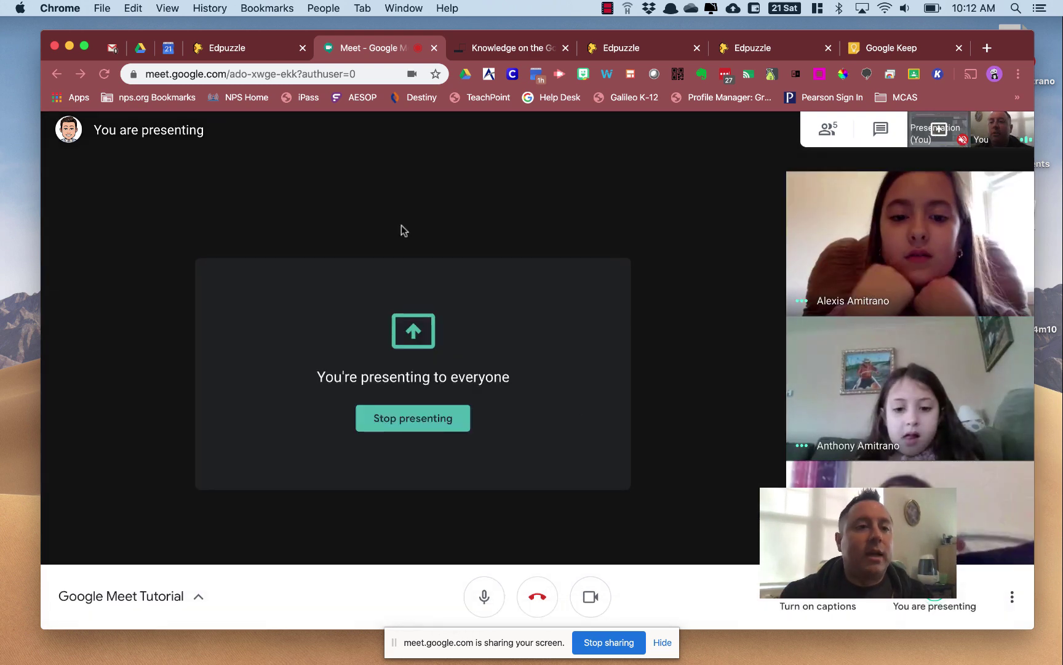
pyautogui.click(142, 49)
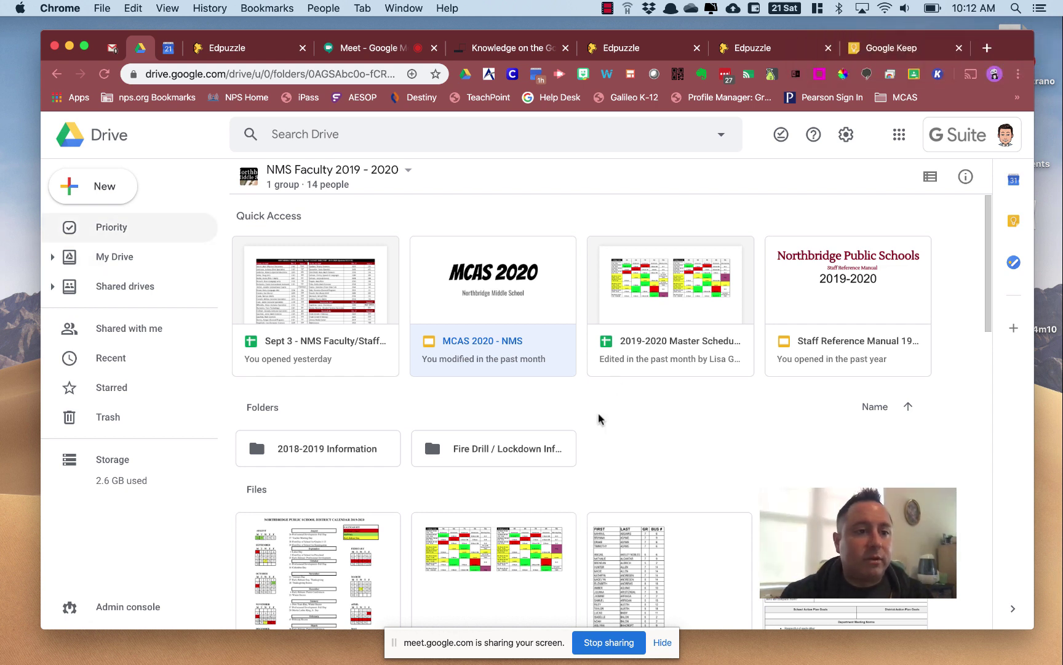
# - Open My Drive in Google Drive, then return to the Meet call
pyautogui.click(111, 261)
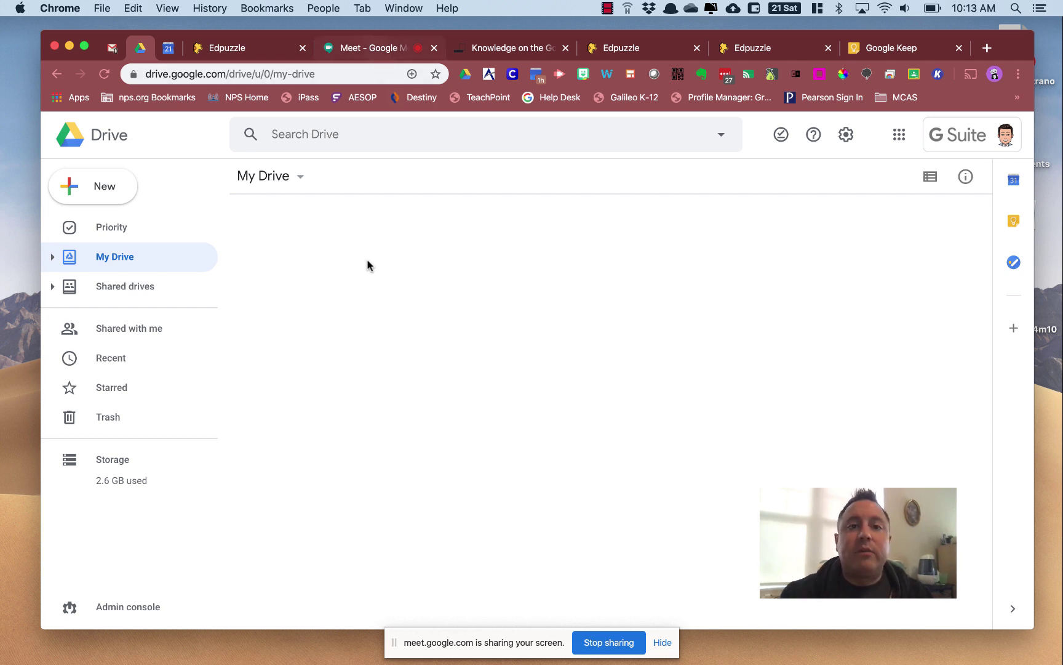
pyautogui.press('super+5')
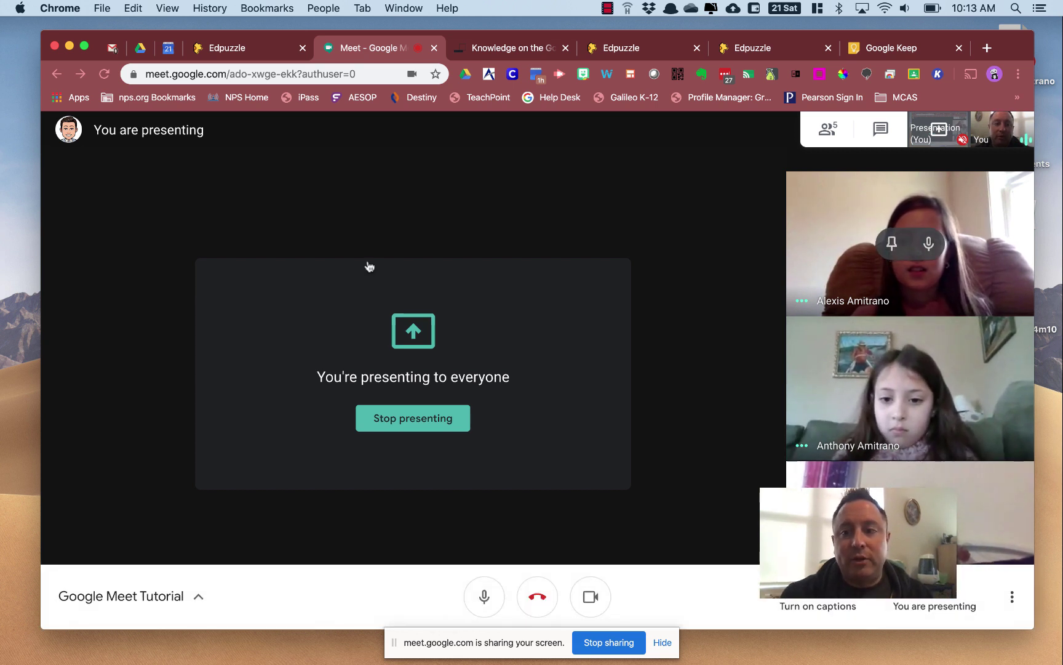
# - Mute the three students for everyone, check the People panel, and return to My Drive
pyautogui.click(929, 245)
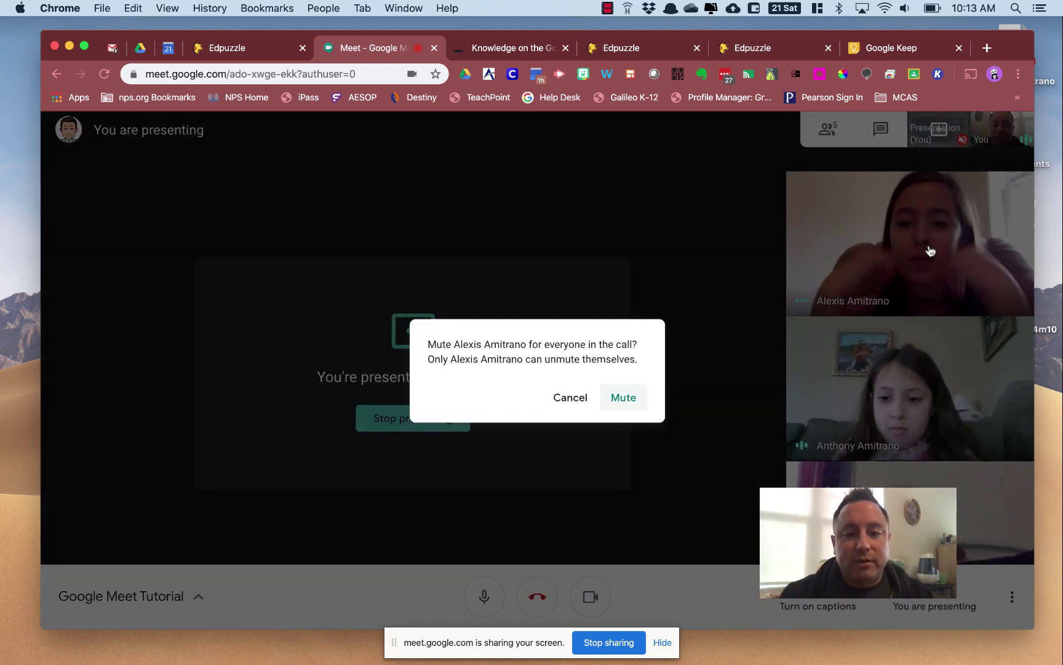
pyautogui.click(623, 398)
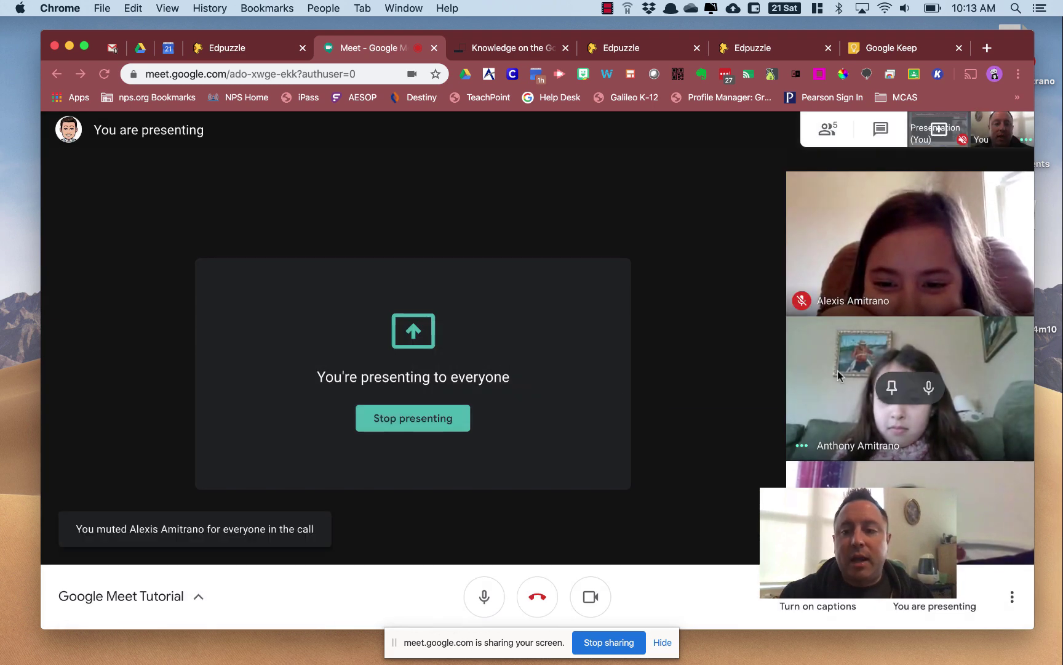
pyautogui.moveTo(840, 377)
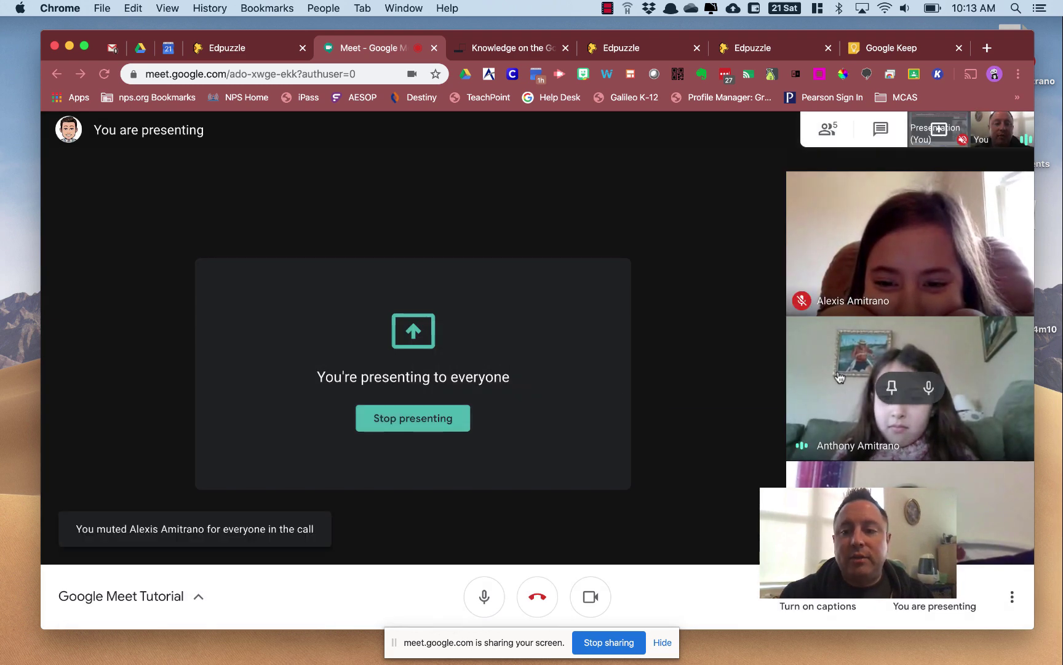
pyautogui.click(929, 388)
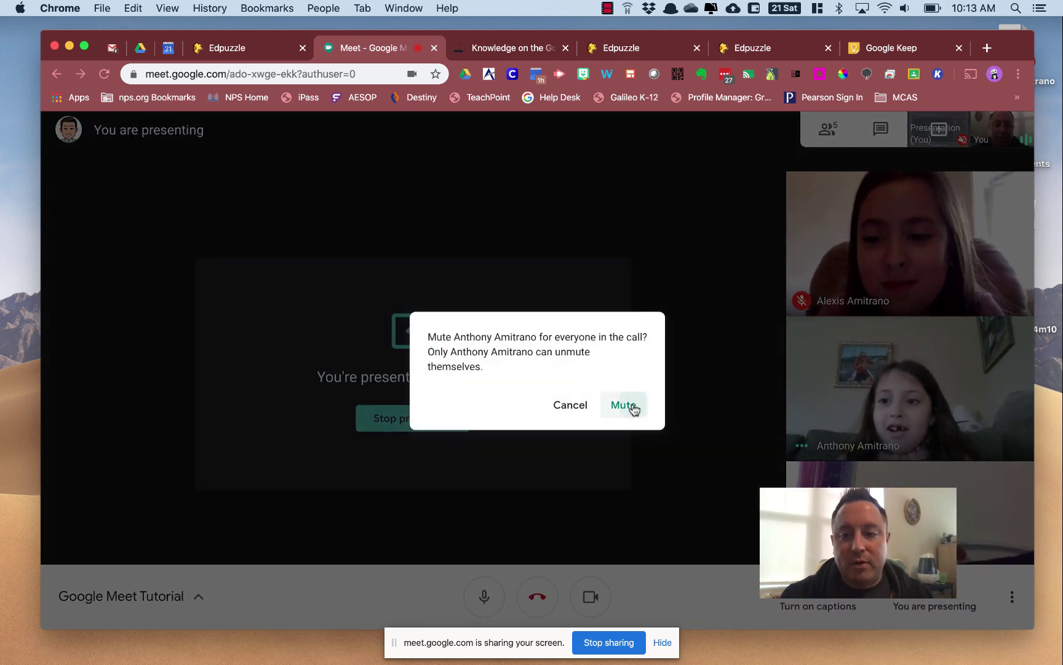
pyautogui.click(633, 409)
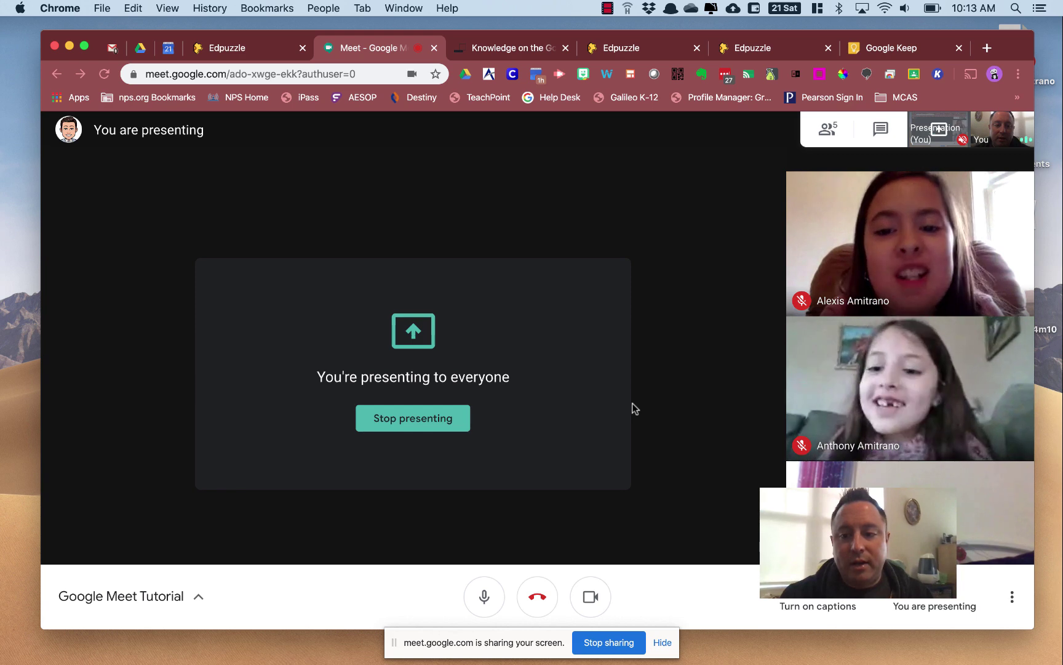
pyautogui.click(992, 578)
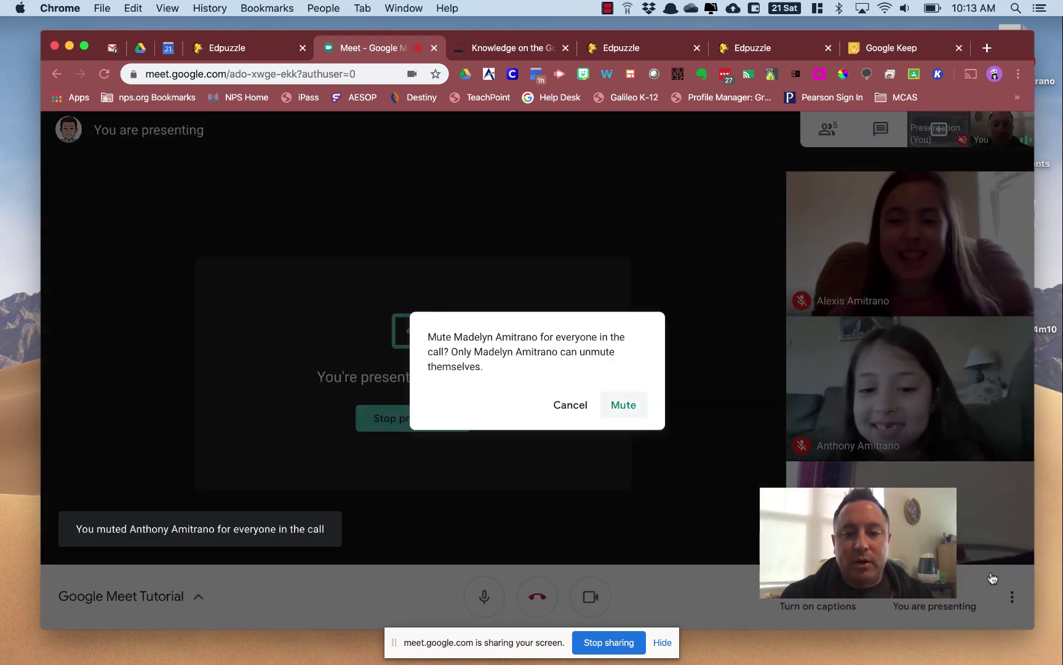
pyautogui.click(623, 406)
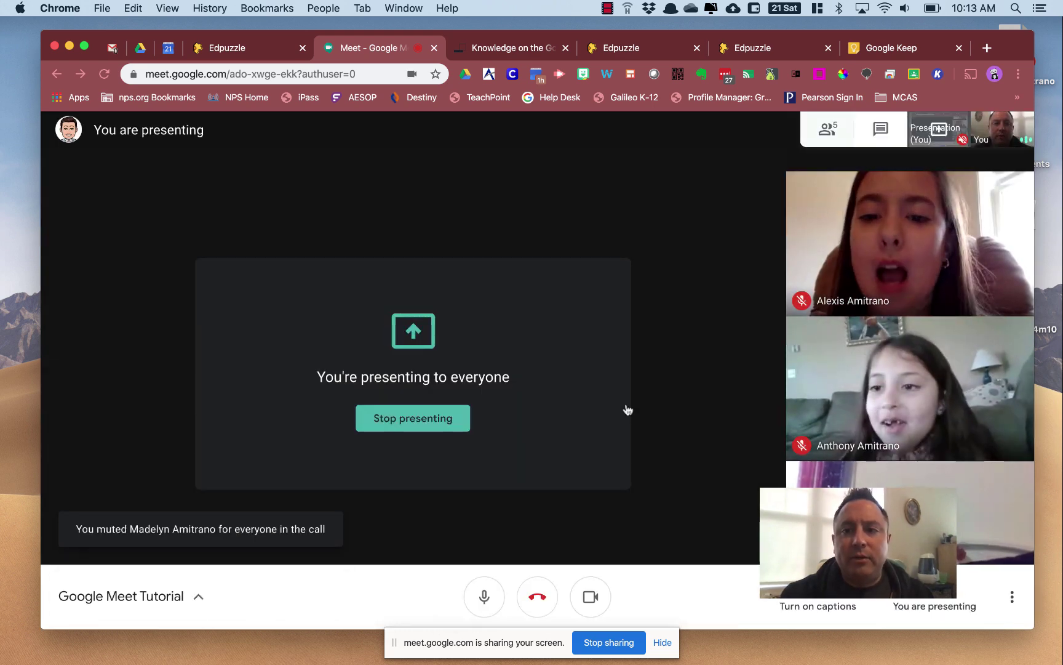
pyautogui.click(824, 130)
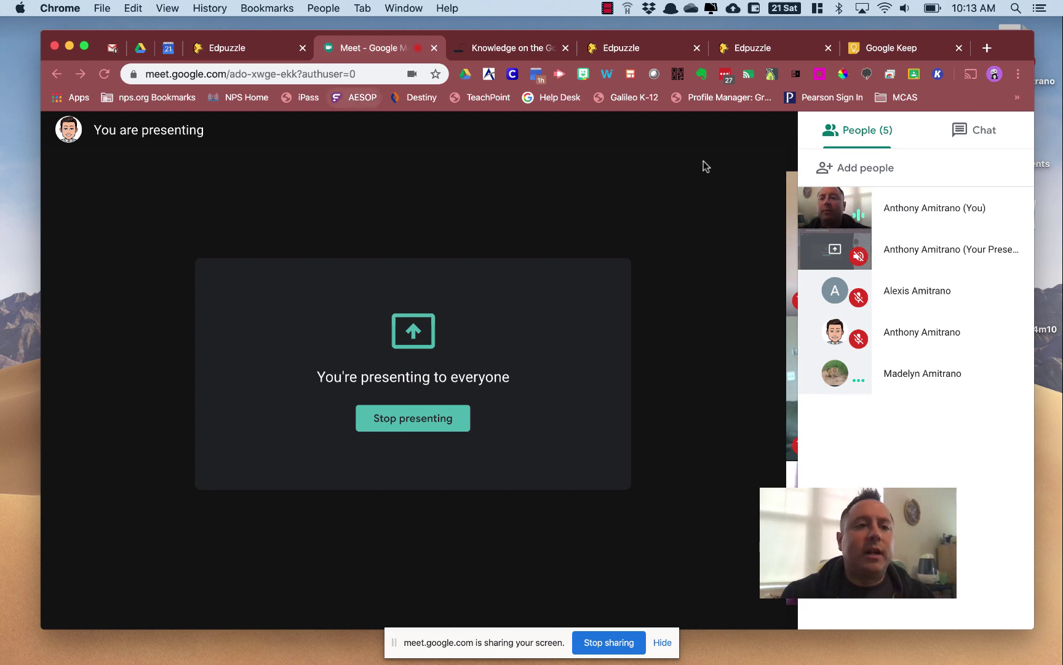
pyautogui.click(141, 49)
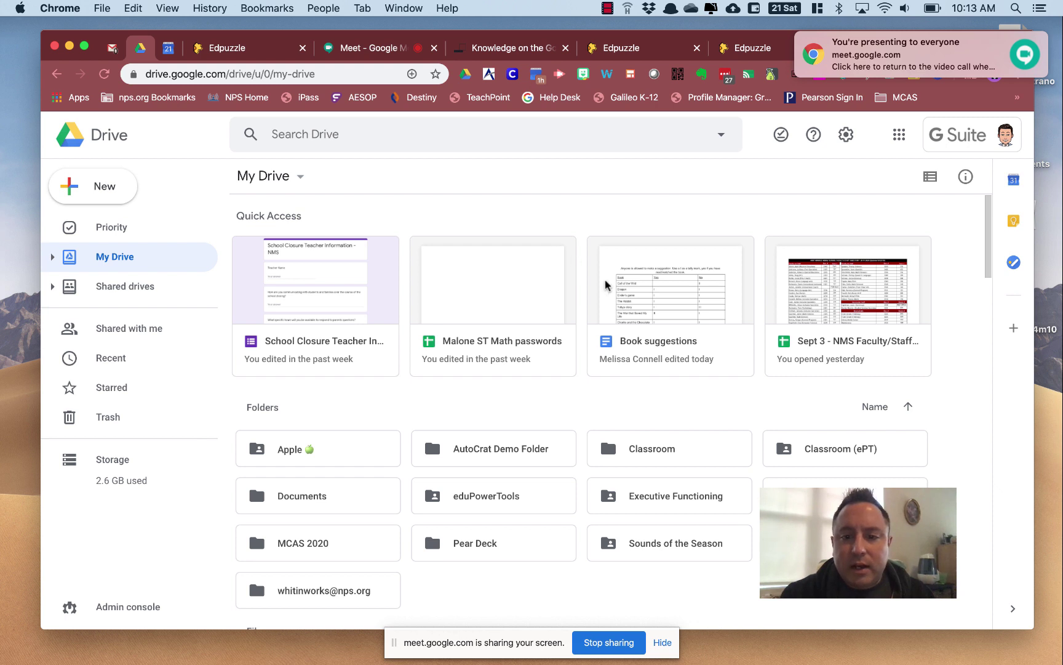
# - Select the Book suggestions file in Quick Access, then return to the Google Meet call
pyautogui.click(682, 301)
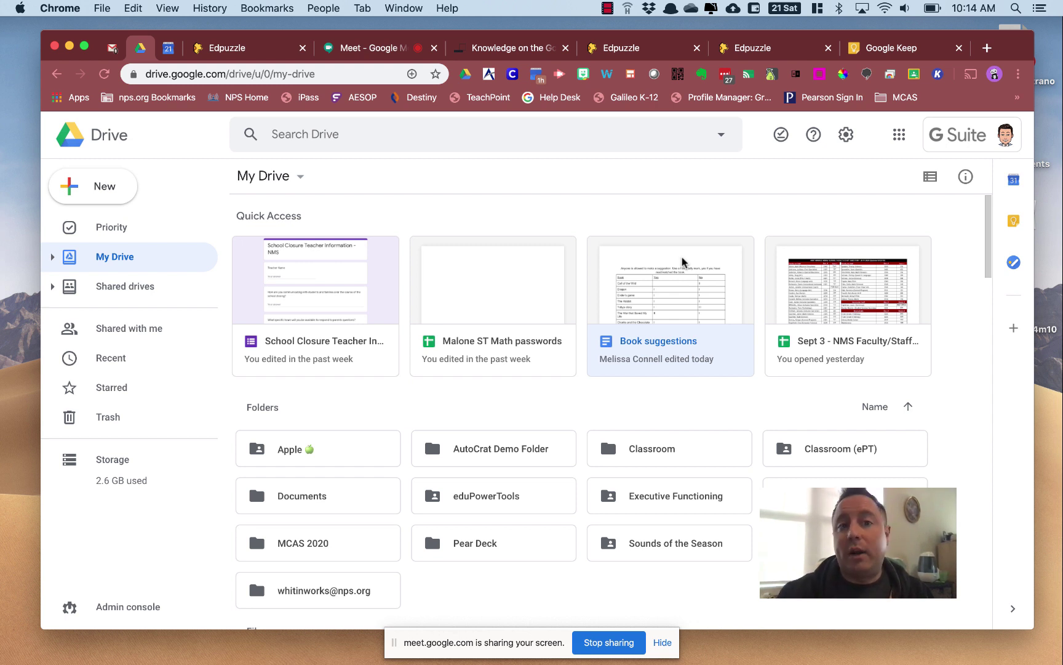
pyautogui.click(376, 49)
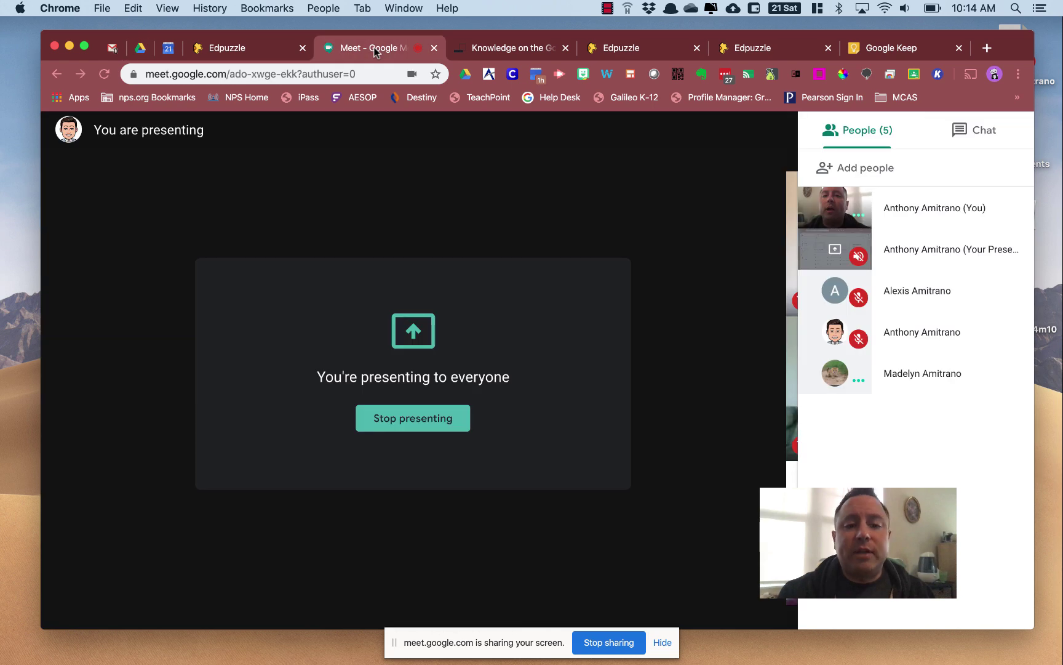
# - Stop presenting the screen, close the People panel and bring up More options
pyautogui.click(423, 421)
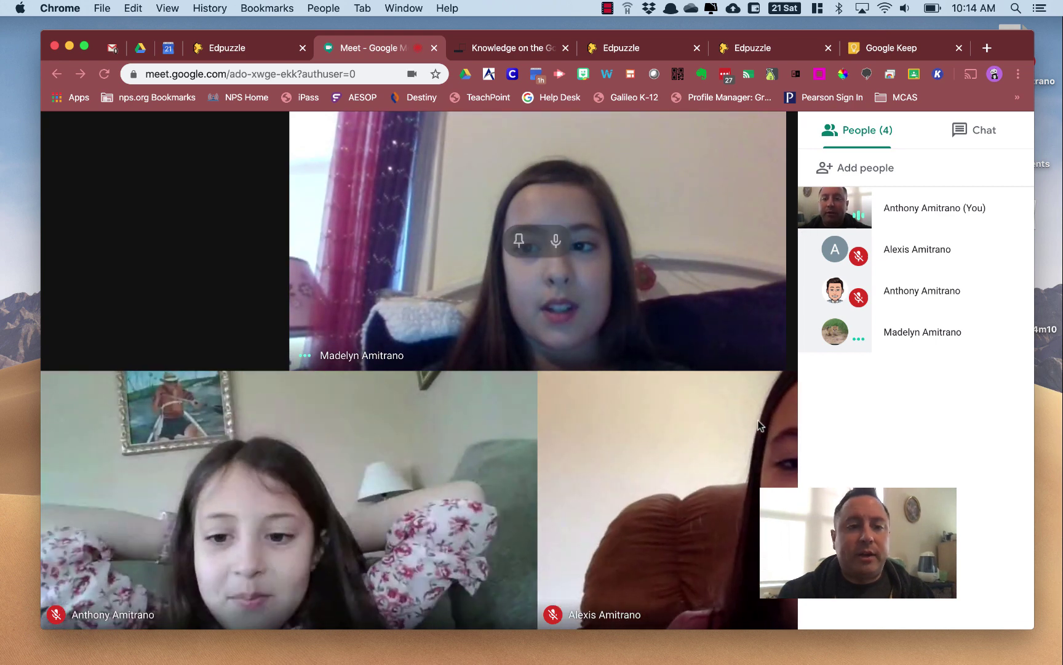
pyautogui.click(800, 185)
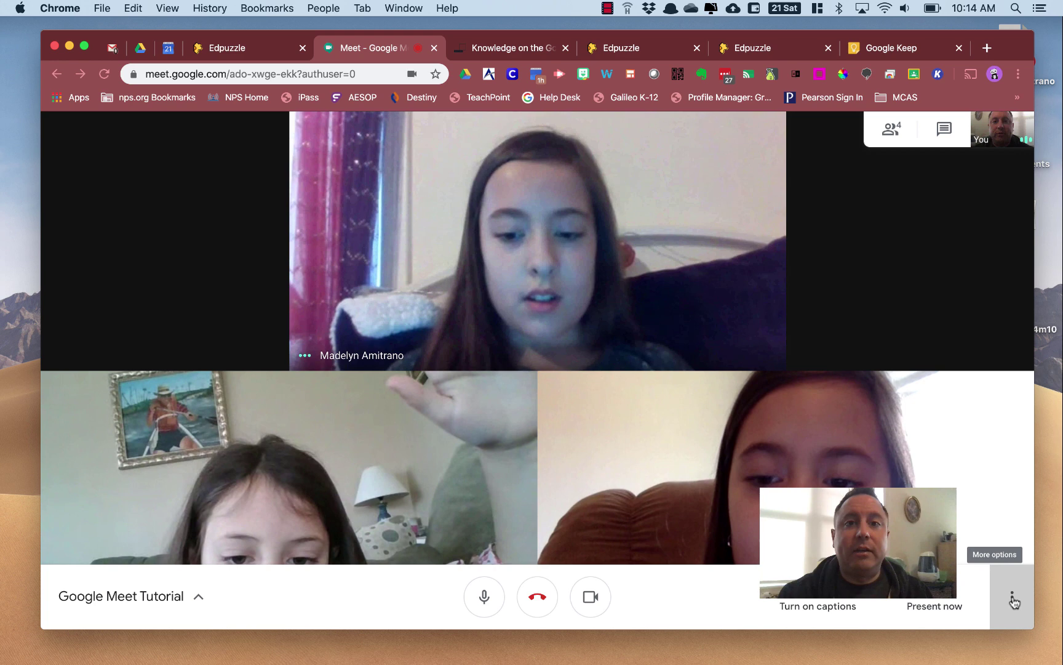
pyautogui.click(1012, 597)
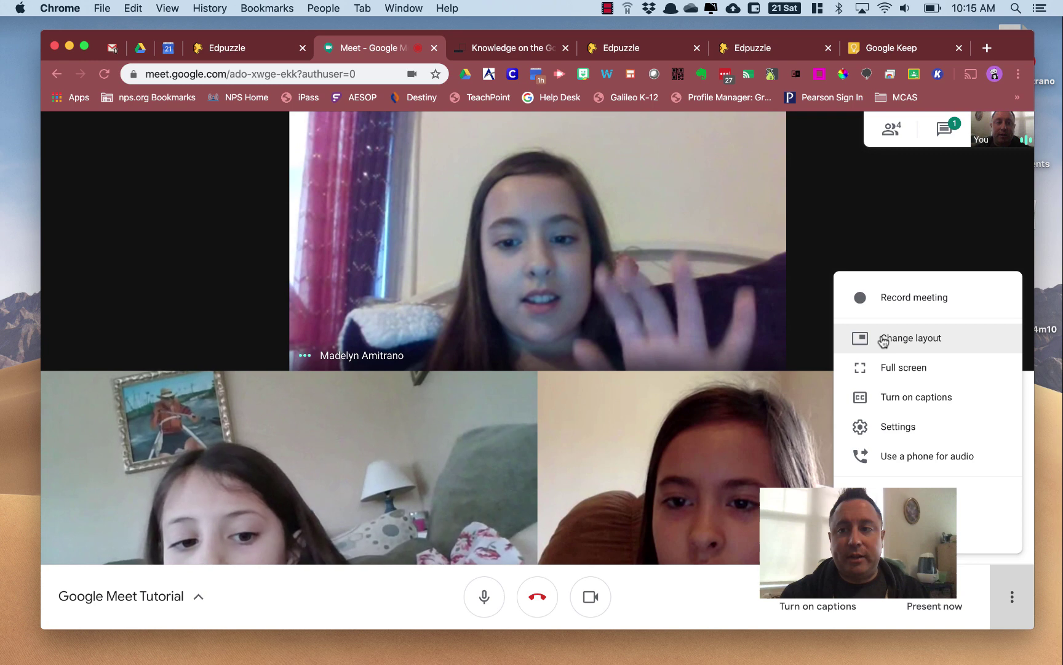
# - Switch the call layout to Sidebar, then briefly open and close More options
pyautogui.click(884, 342)
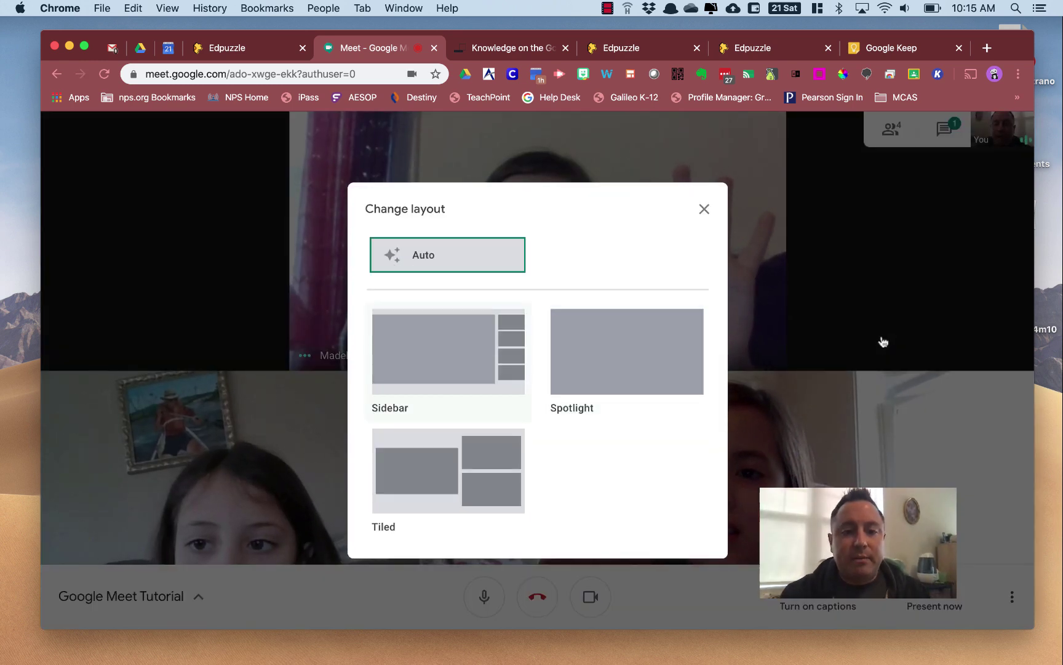
pyautogui.press('Down')
pyautogui.click(883, 342)
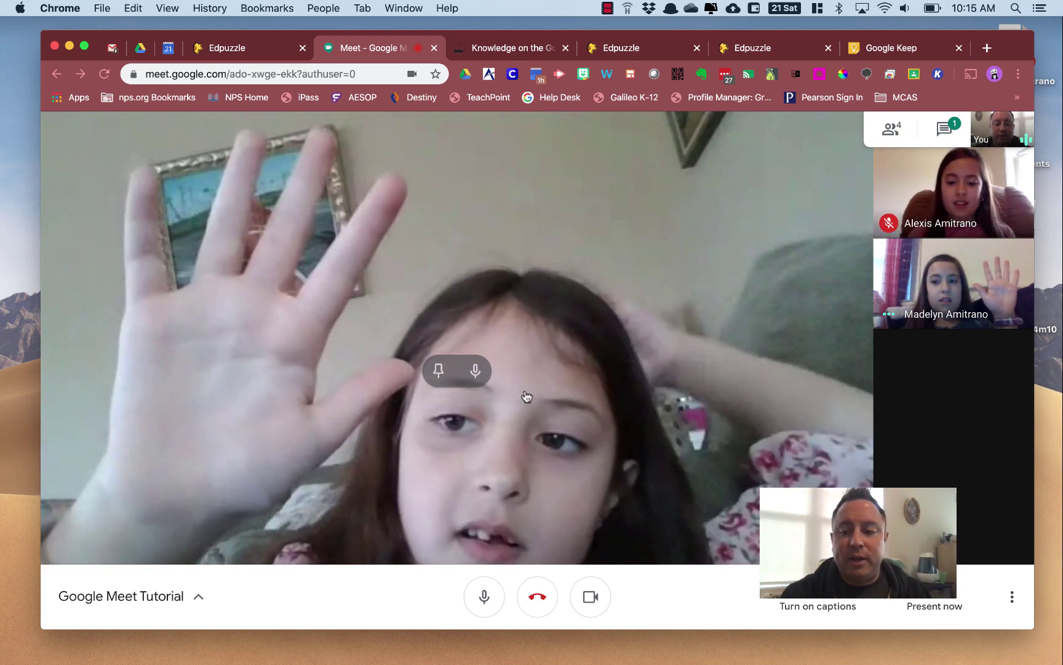
pyautogui.click(1014, 600)
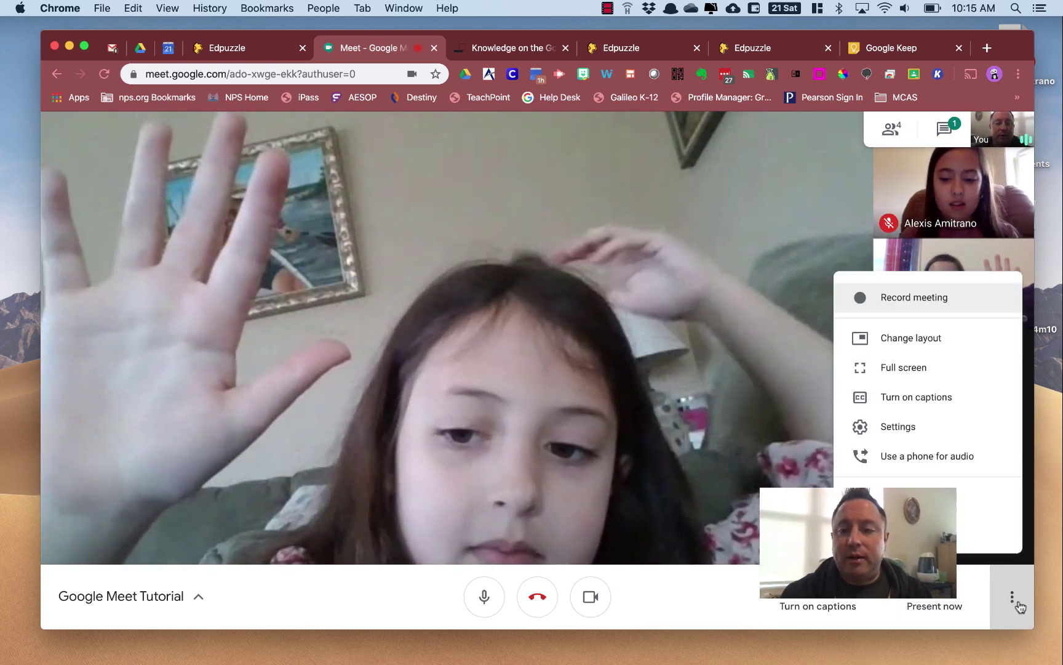
pyautogui.click(1018, 606)
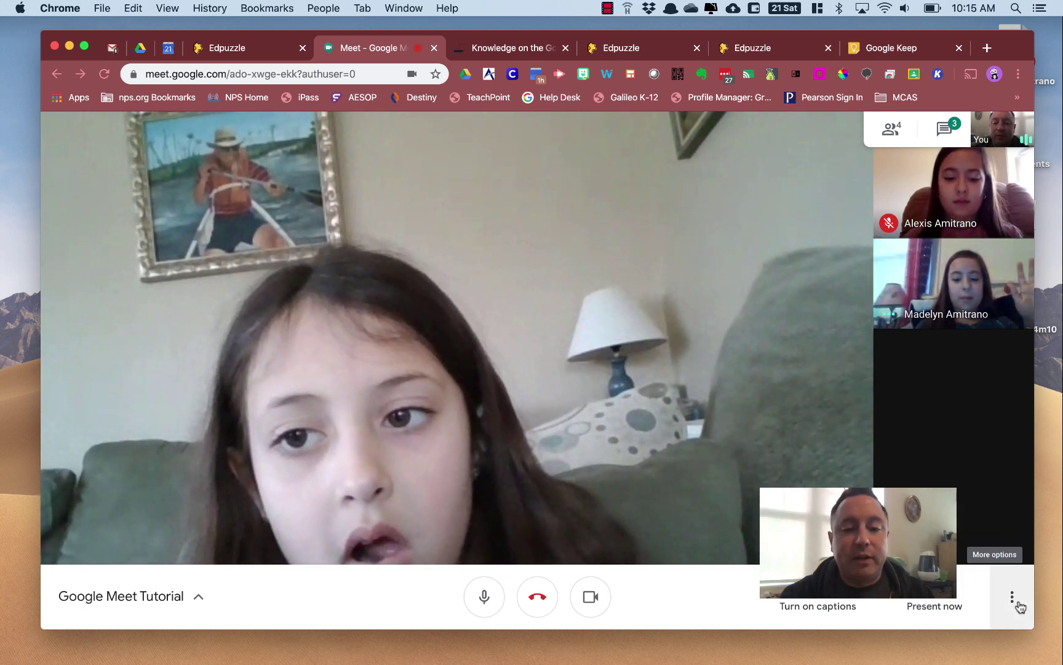
# - Open and close the three-dot More options menu, then reopen it
pyautogui.click(1014, 602)
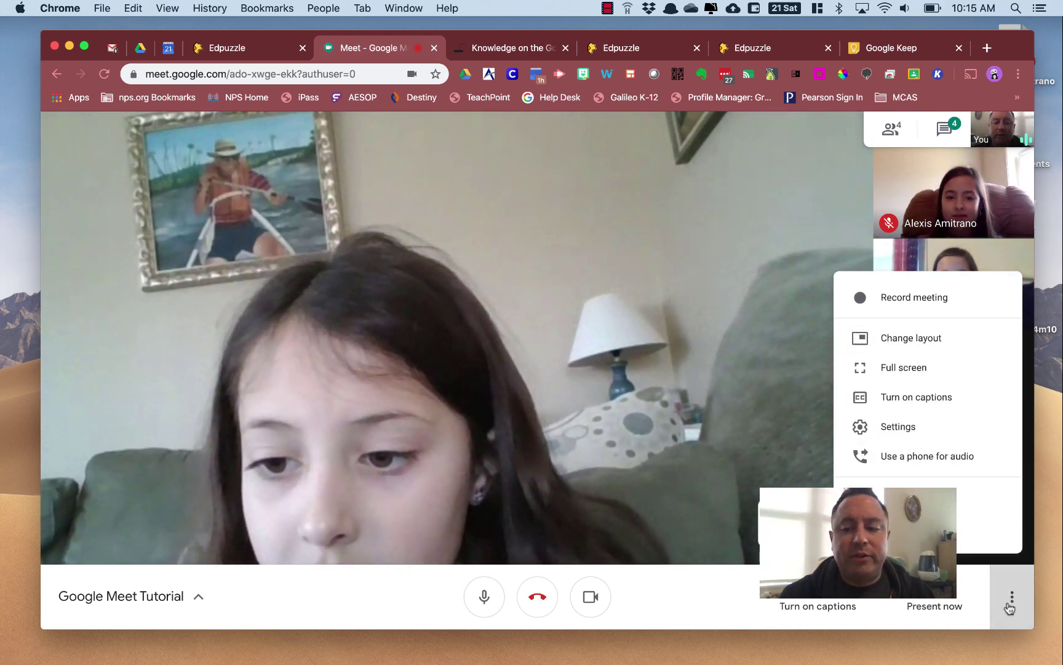
pyautogui.click(1009, 608)
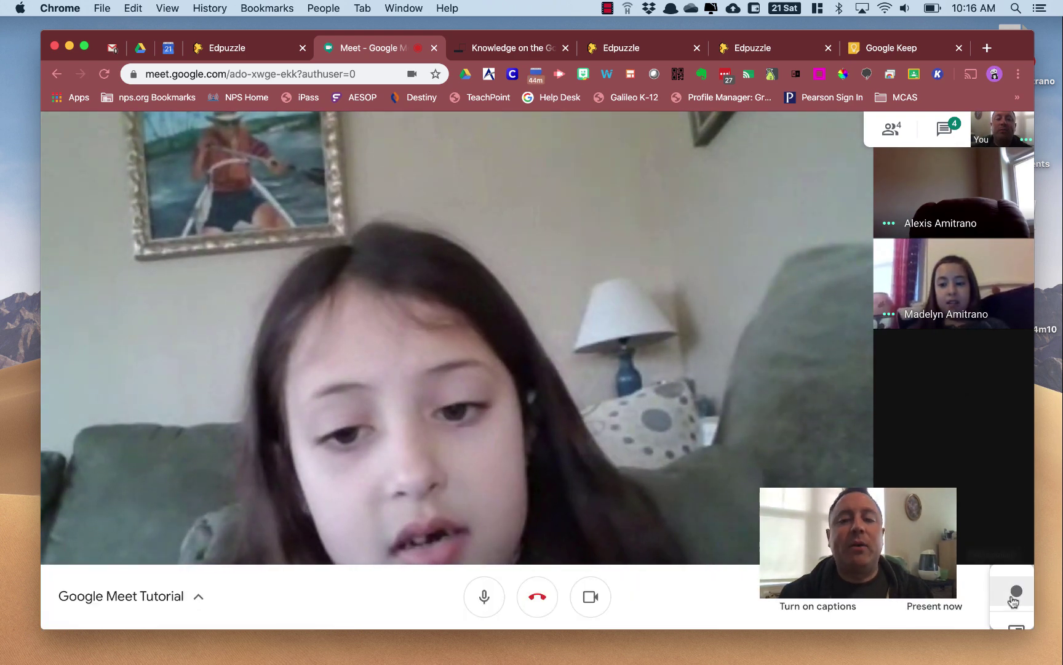
pyautogui.click(1013, 597)
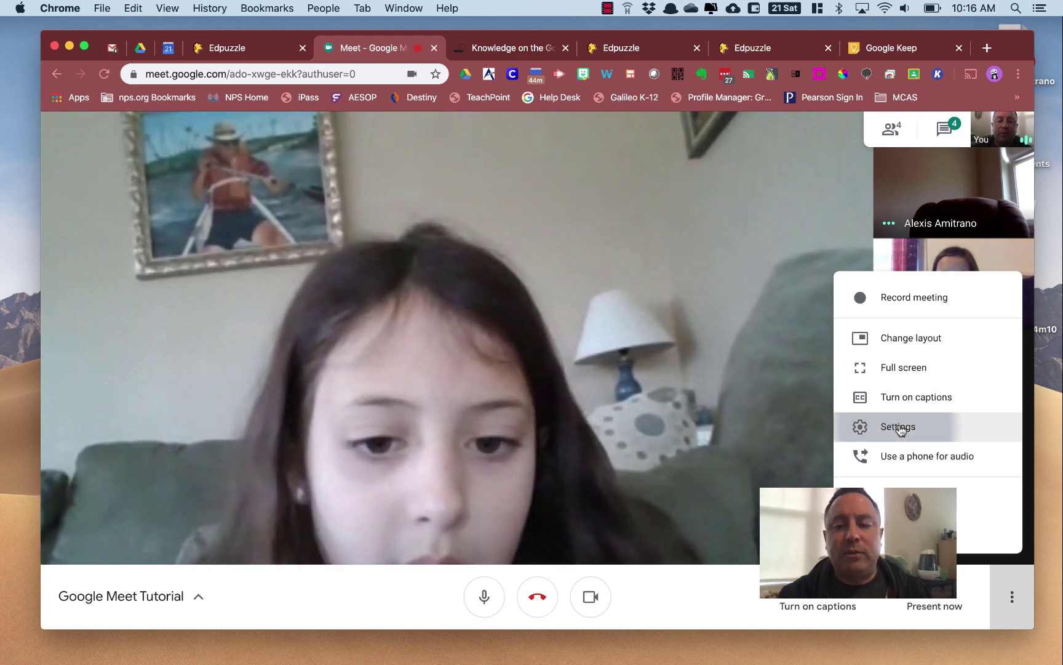
# - Review the Video tab of the audio and video settings, close them, and reopen More options
pyautogui.click(898, 427)
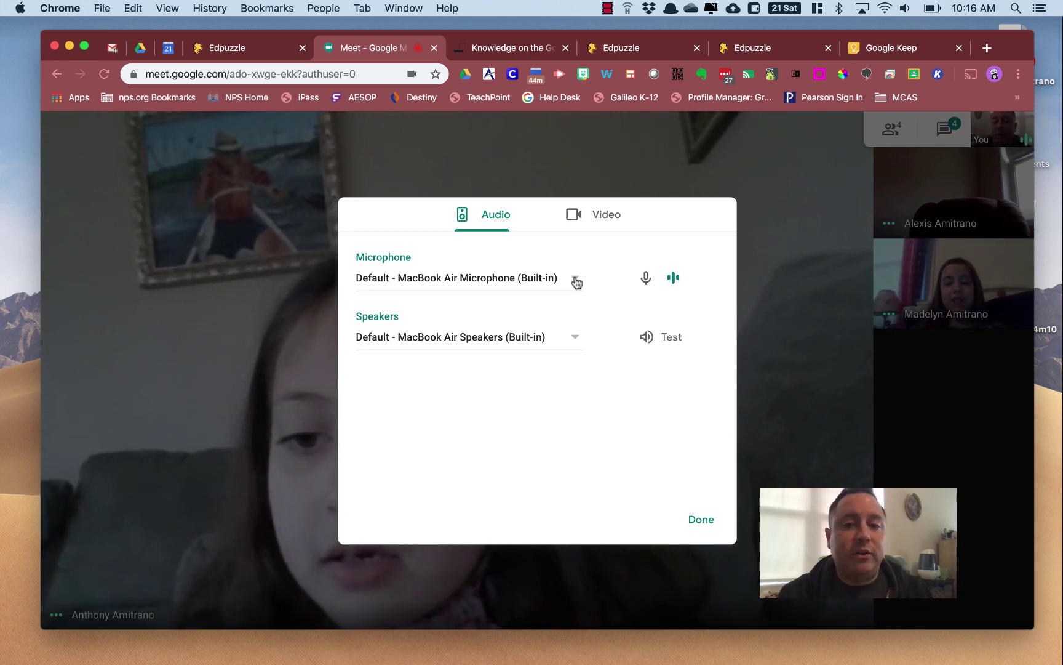
pyautogui.click(596, 216)
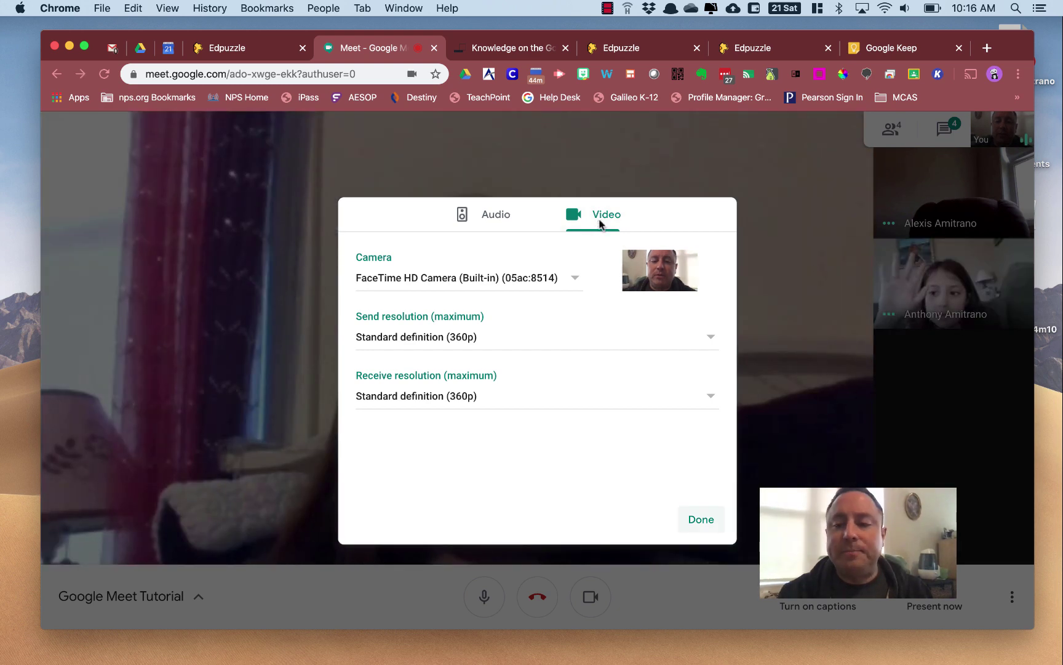
pyautogui.click(702, 520)
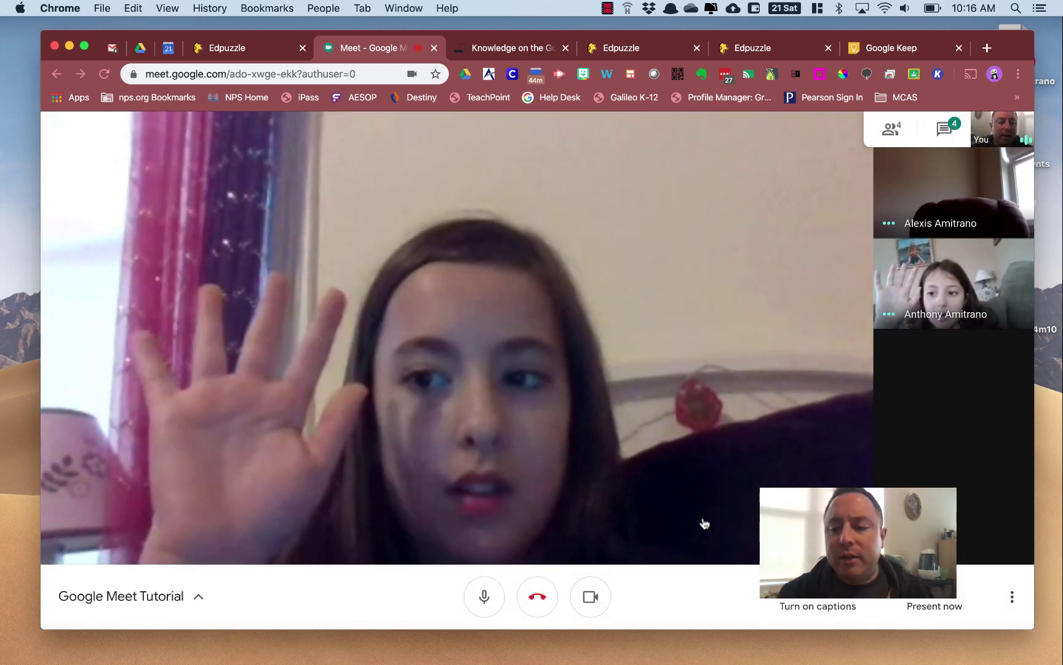
pyautogui.click(1013, 598)
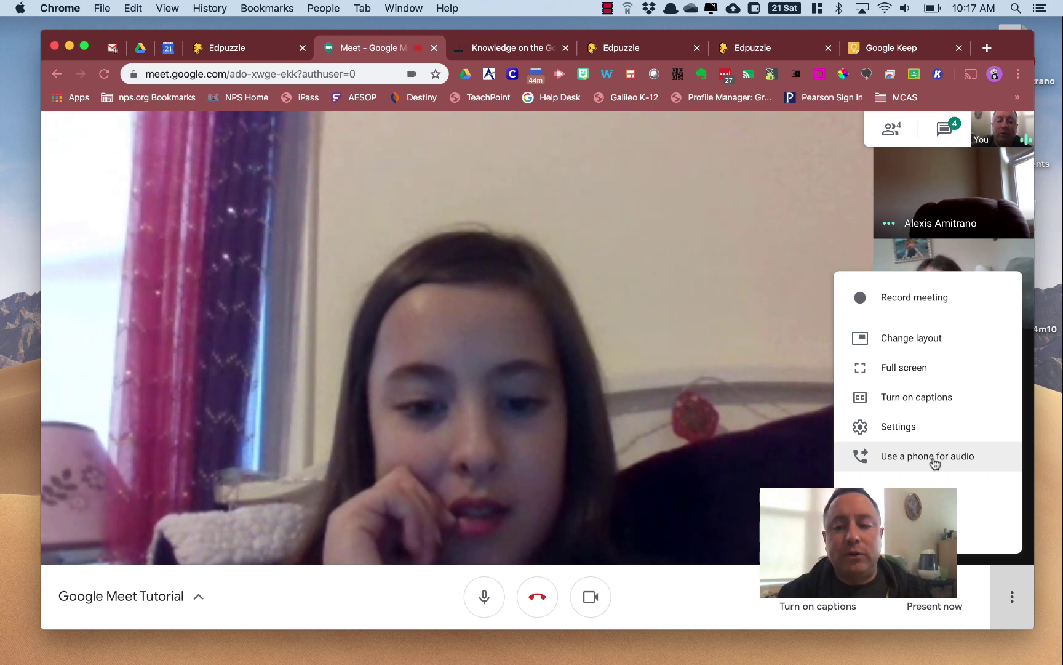
# - Dismiss the More options menu and open the chat panel with Ctrl+Super+C
pyautogui.press('Down')
pyautogui.press('Down')
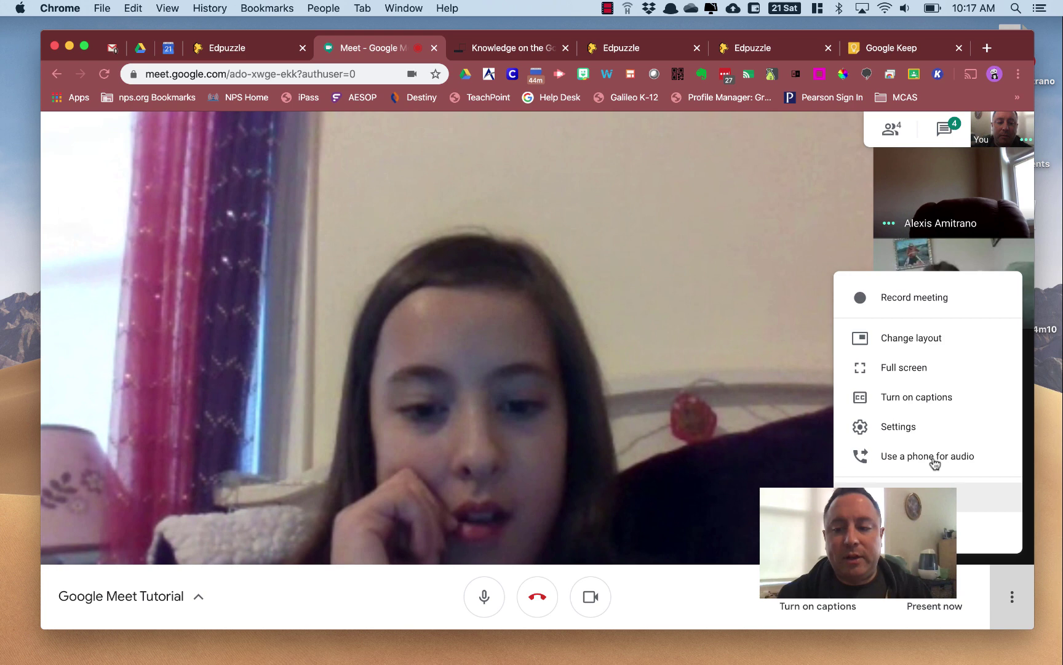
pyautogui.click(935, 462)
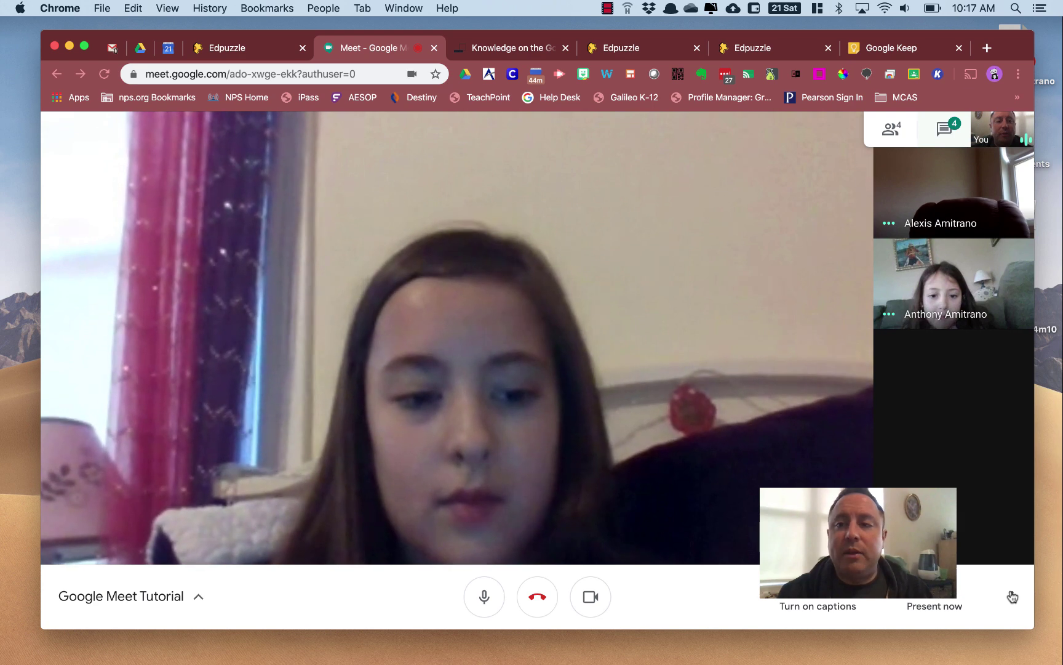
pyautogui.press('ctrl+super+c')
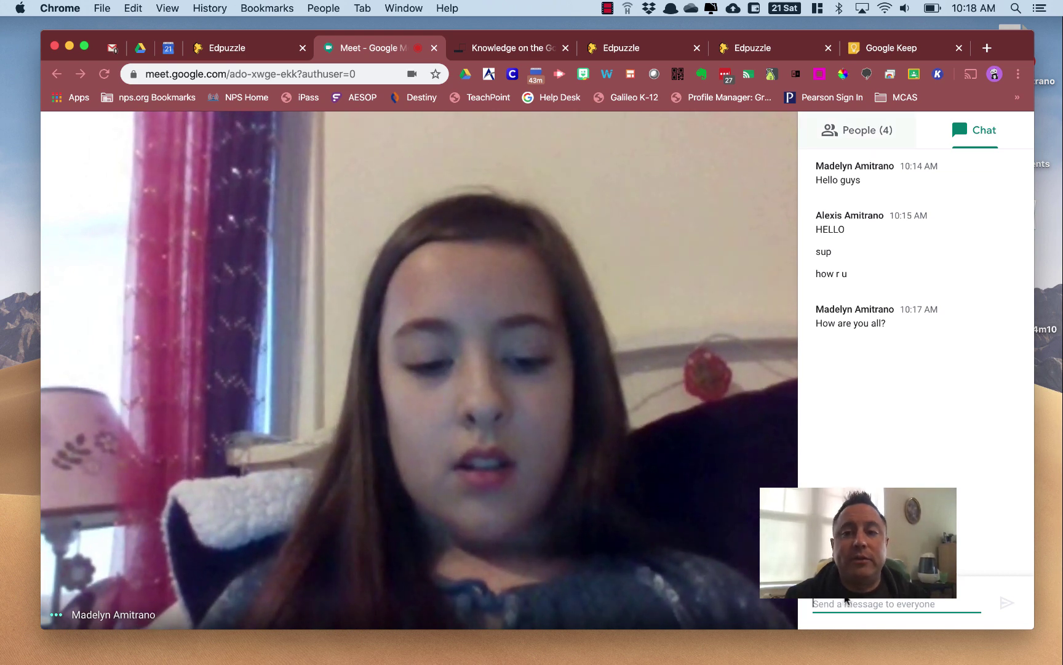
# - Close the chat panel and move keyboard focus to the red Leave call button
pyautogui.click(716, 192)
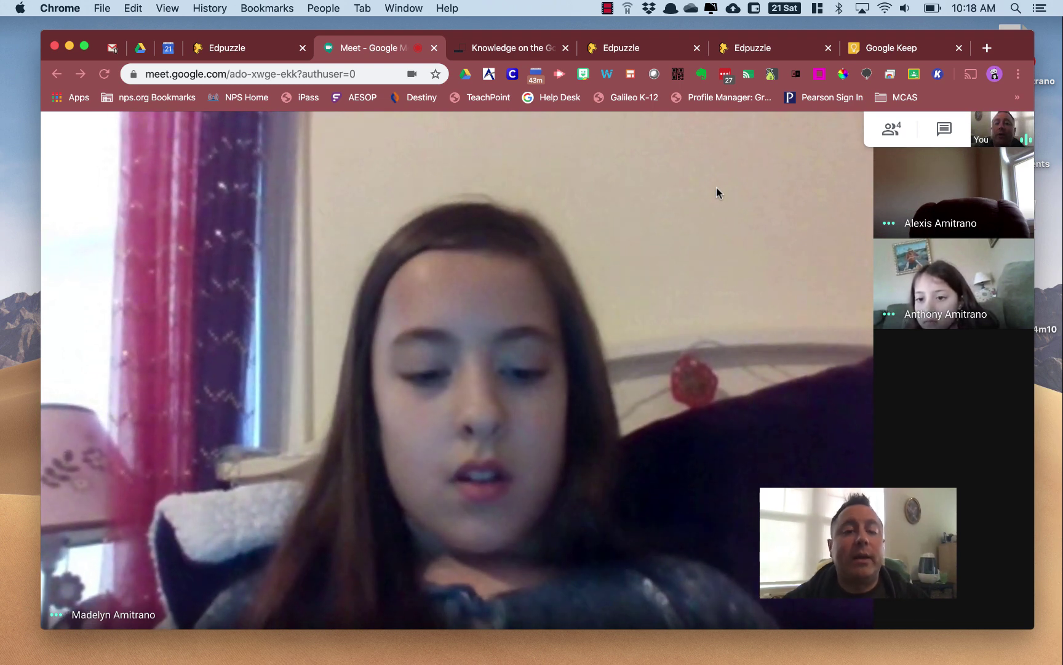
pyautogui.moveTo(717, 192)
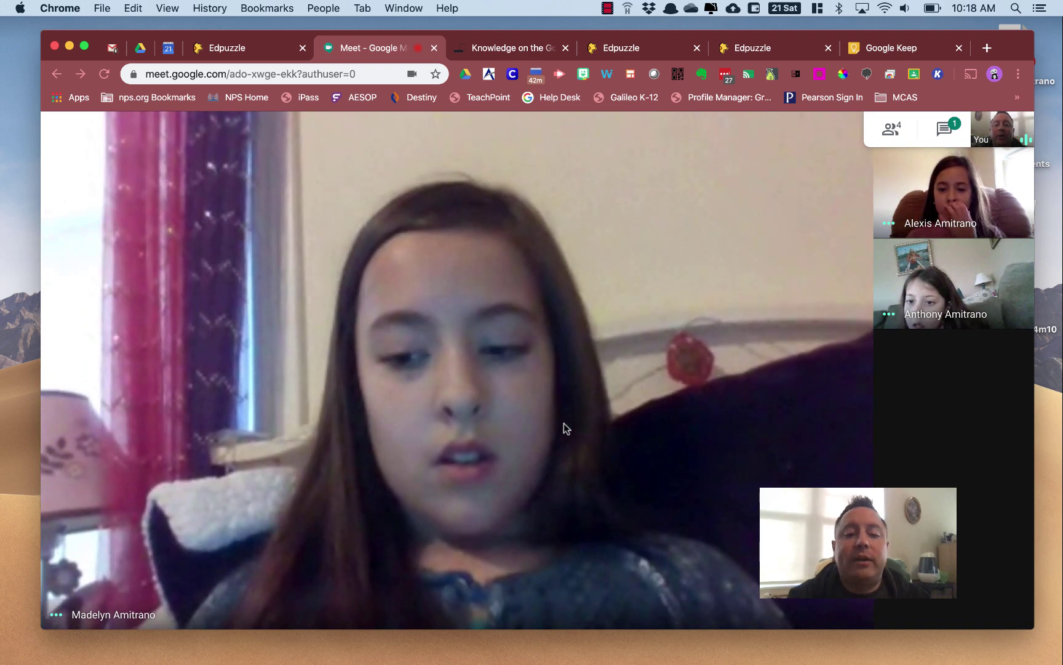
pyautogui.moveTo(567, 429)
pyautogui.press('Tab')
pyautogui.press('Tab')
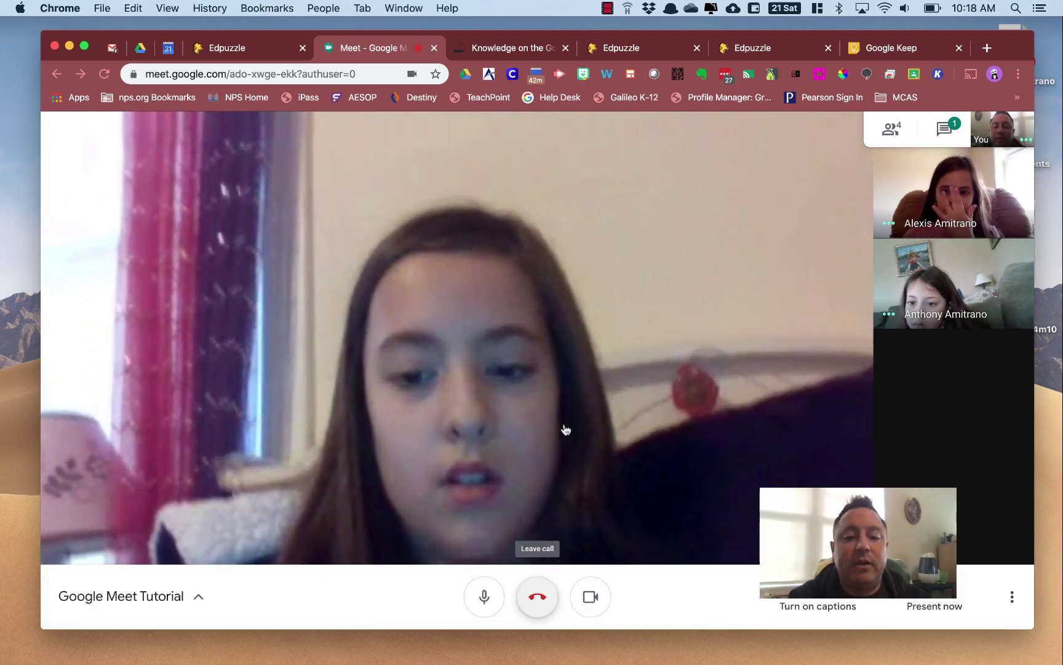